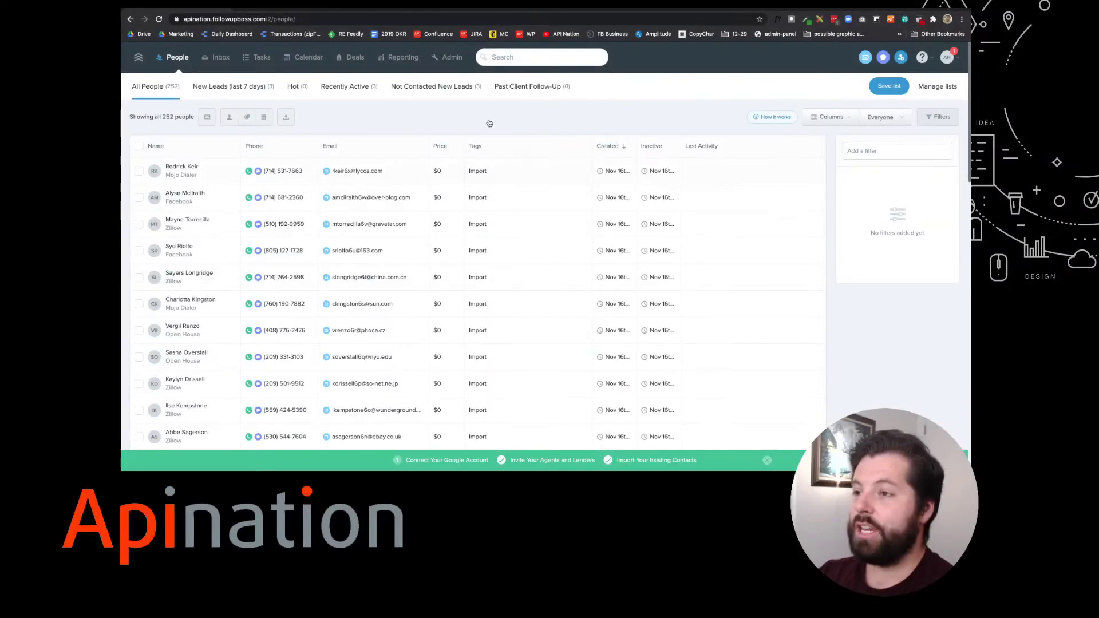
Step: Look over the BombBomb homepage, then switch to the API Nation homepage
scroll(350, 286, "down", 5)
scroll(350, 287, "up", 5)
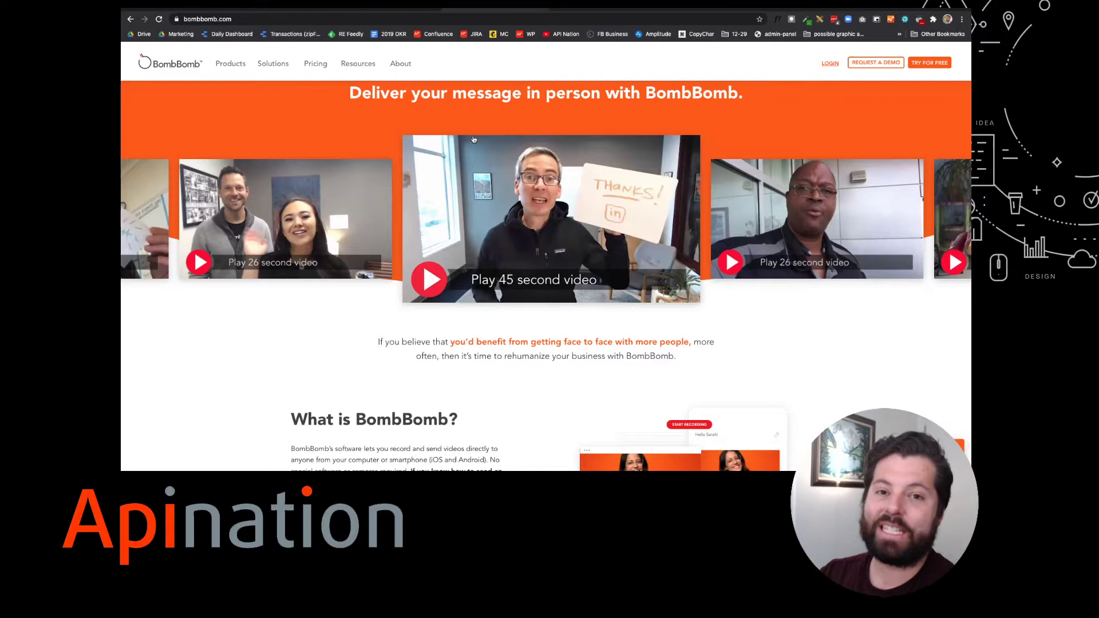
scroll(549, 189, "down", 3)
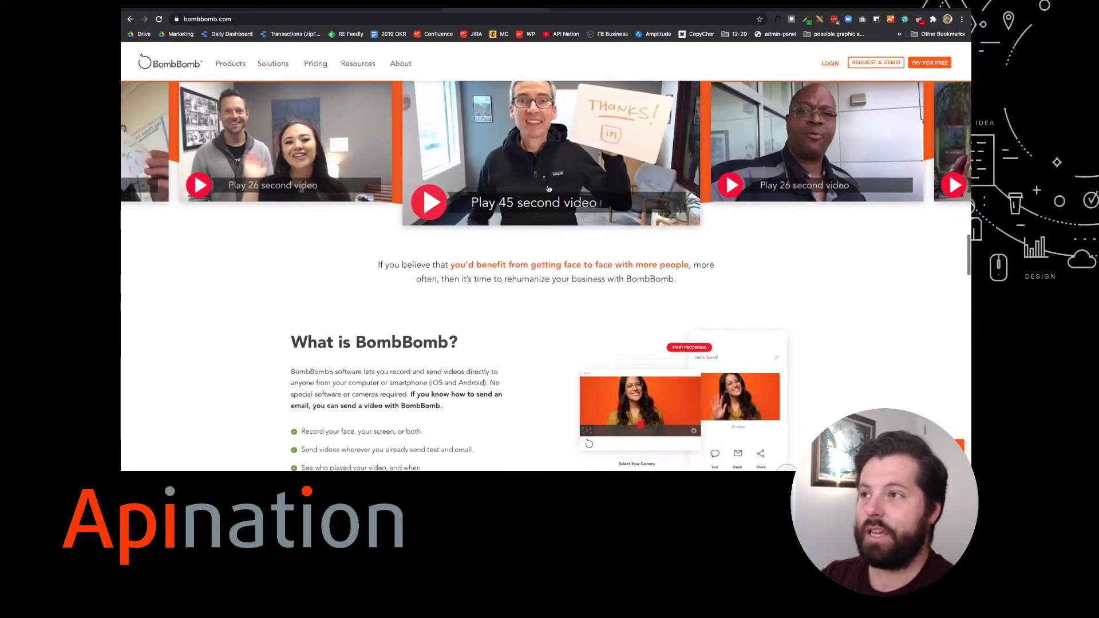
scroll(548, 189, "up", 2)
scroll(548, 189, "up", 1)
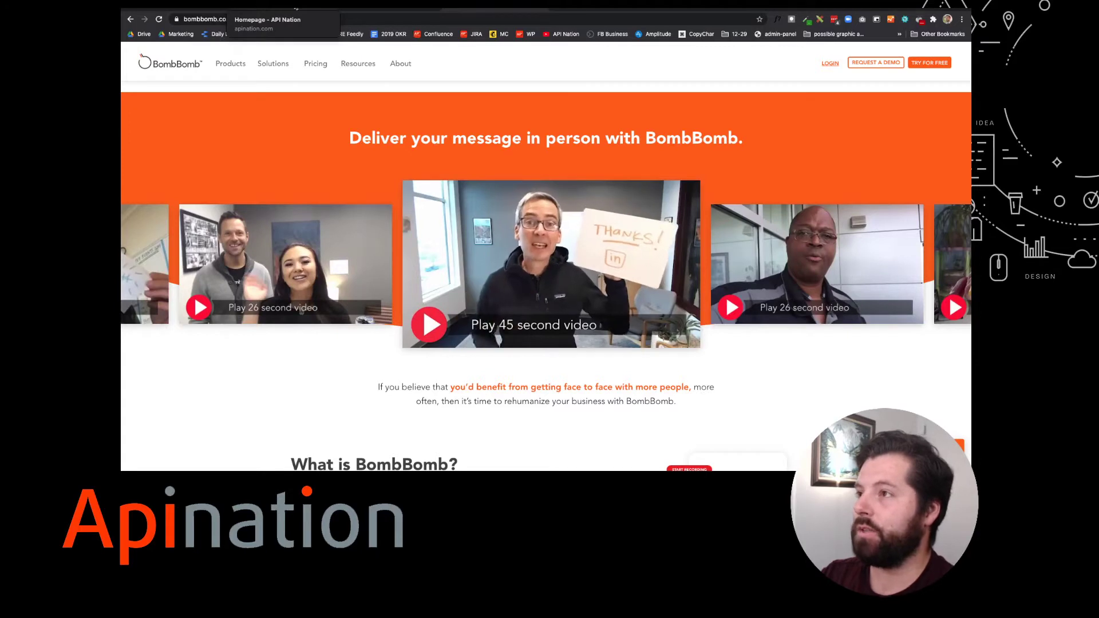
left_click(254, 10)
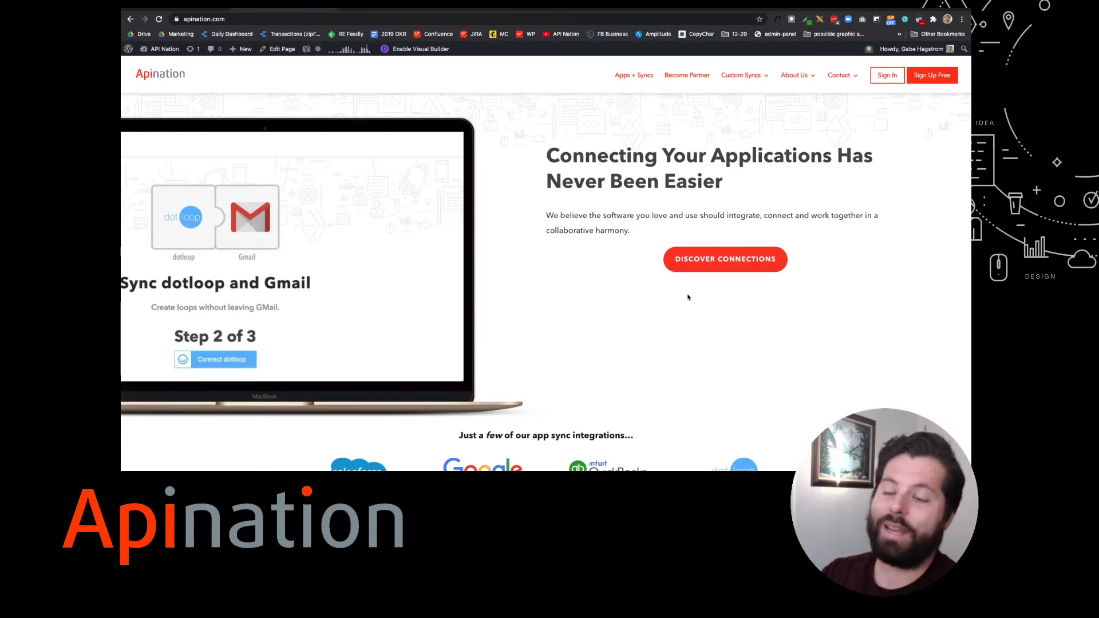
Step: Browse connections and open the Follow Up Boss and BombBomb sync templates
left_click(720, 260)
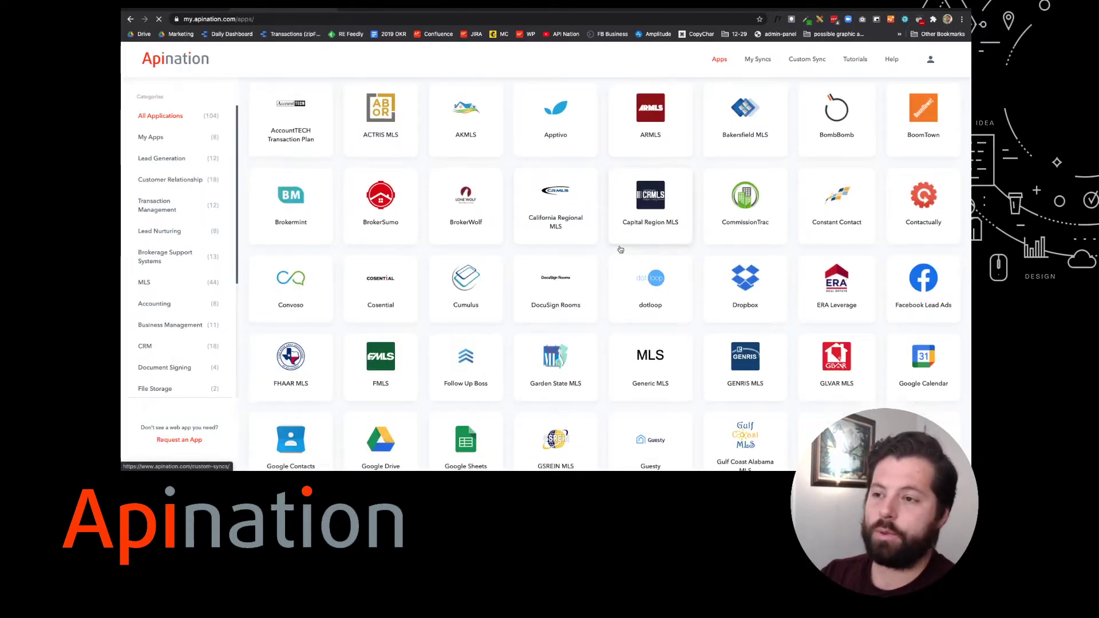
scroll(621, 249, "down", 3)
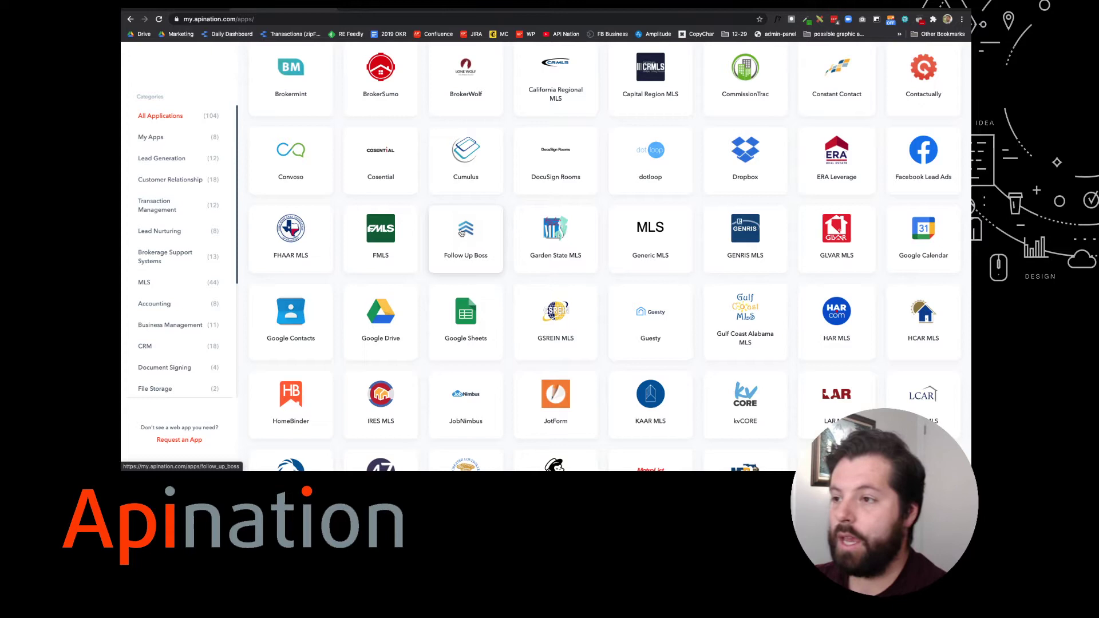
left_click(461, 233)
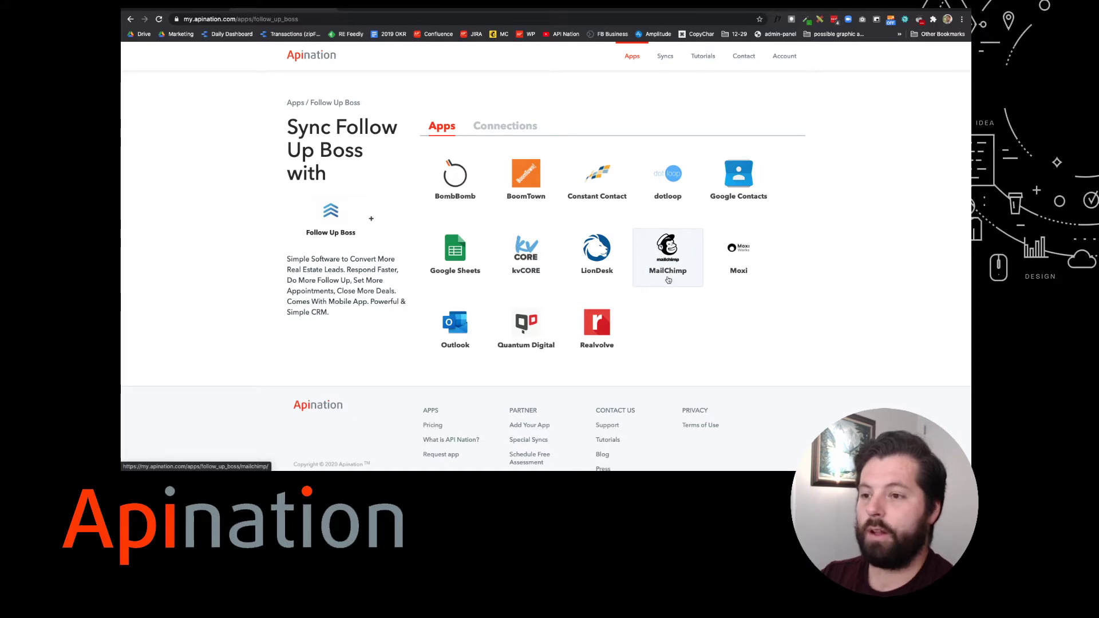
left_click(438, 177)
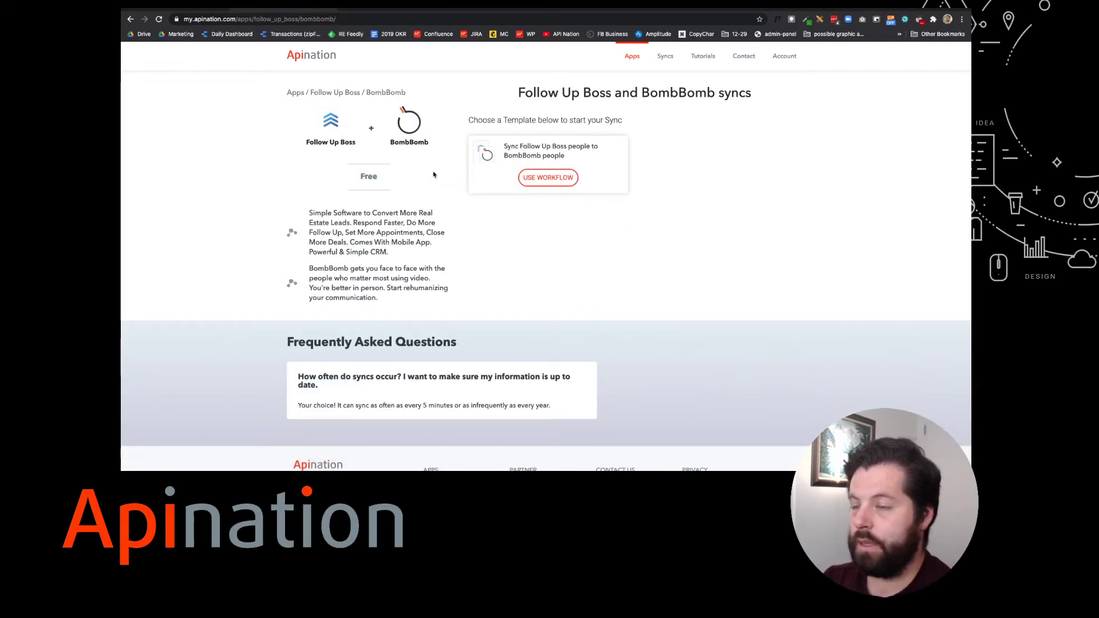
Step: Use the Follow Up Boss people to BombBomb people template, start connecting Follow Up Boss, then go to Follow Up Boss
left_click(547, 178)
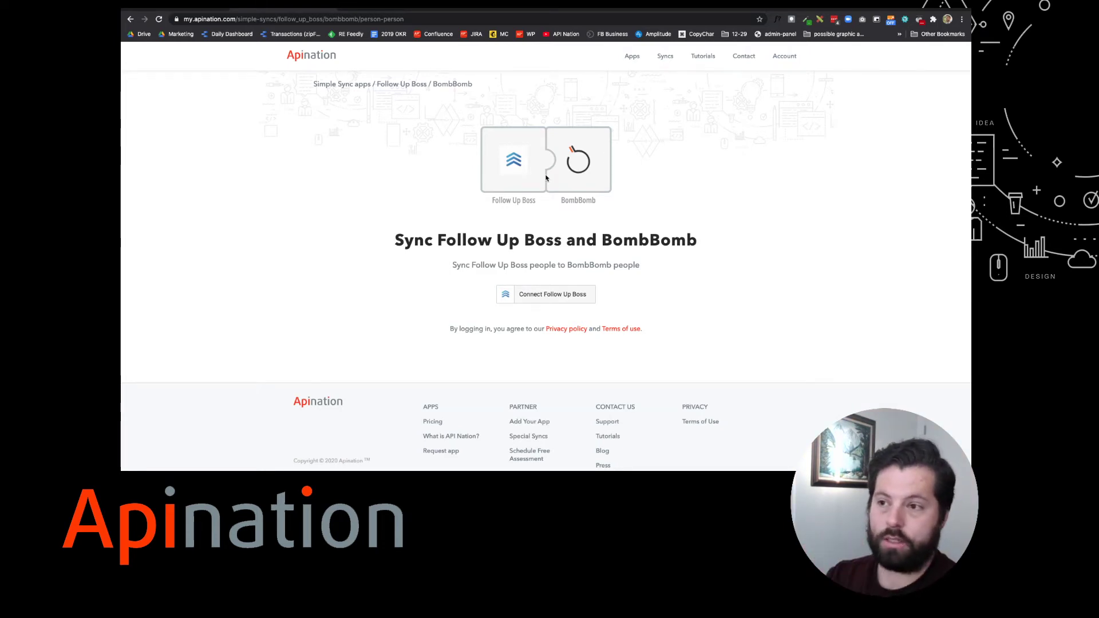
left_click(556, 295)
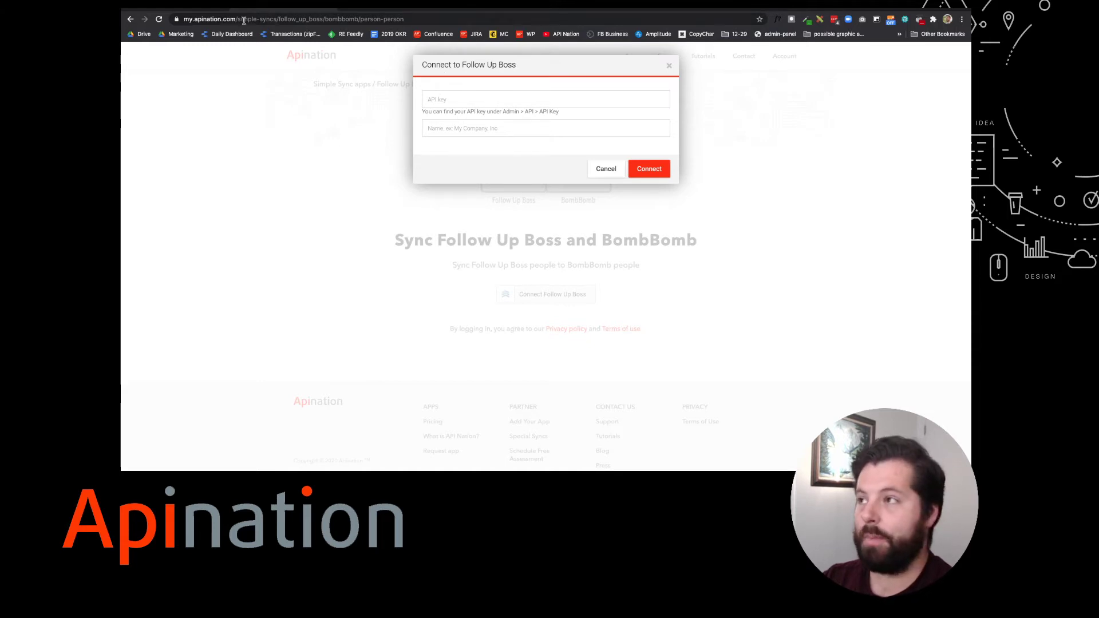
left_click(435, 8)
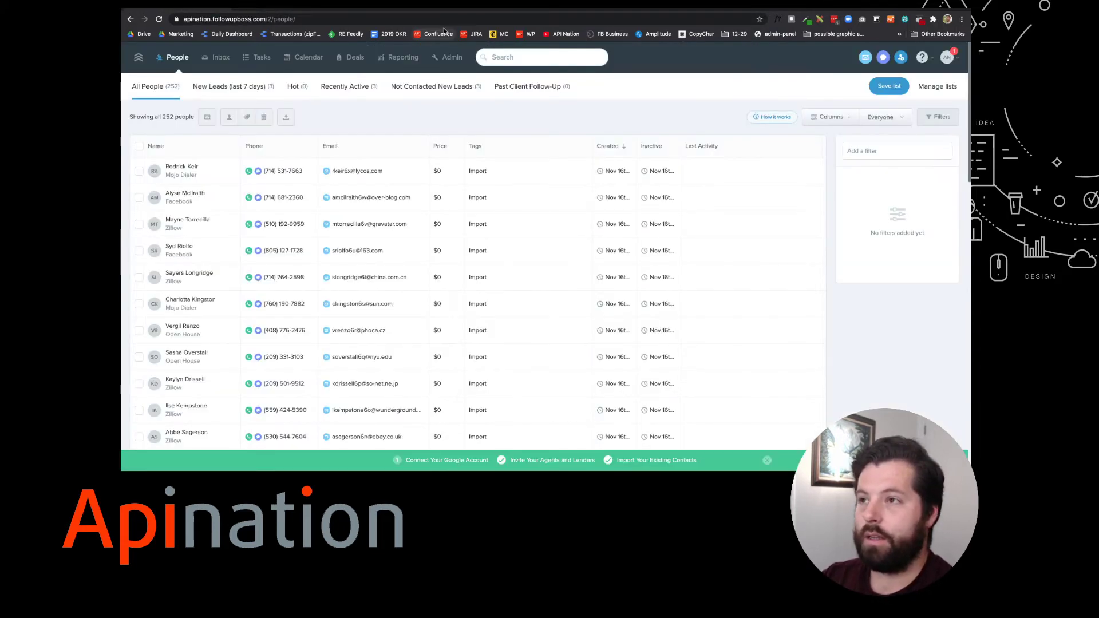
Step: Copy the API key from Follow Up Boss's Admin API settings
left_click(452, 57)
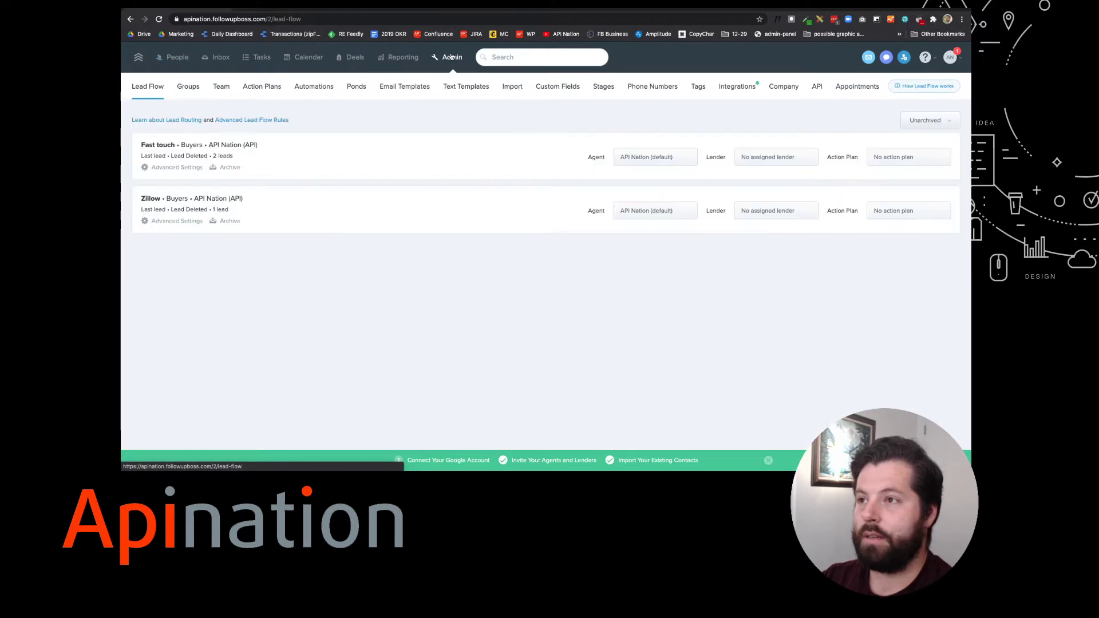
left_click(818, 88)
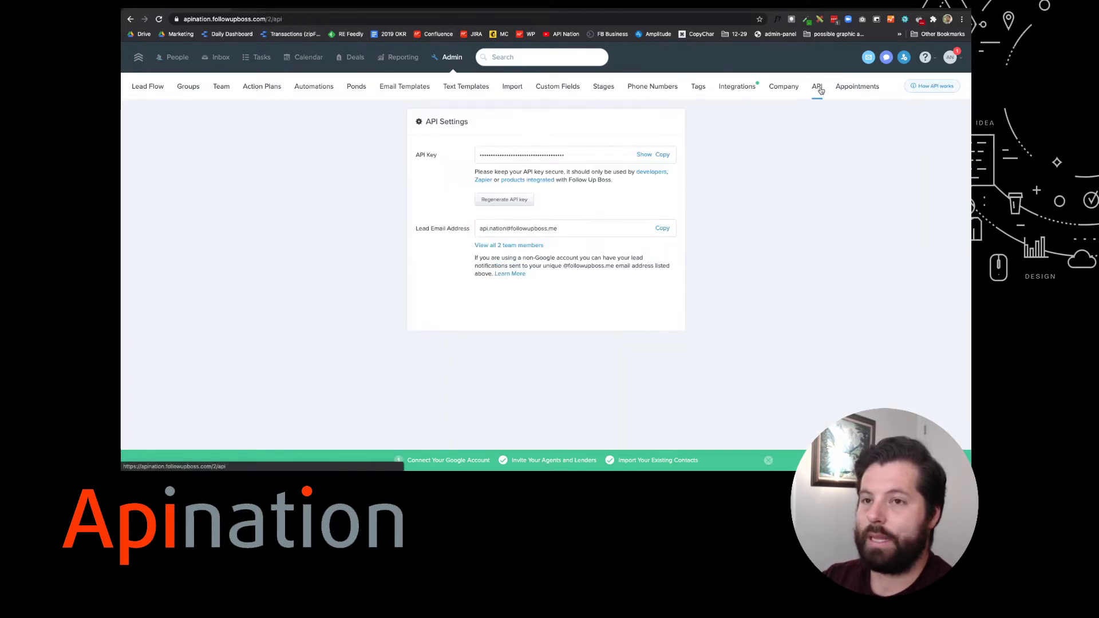
left_click(503, 154)
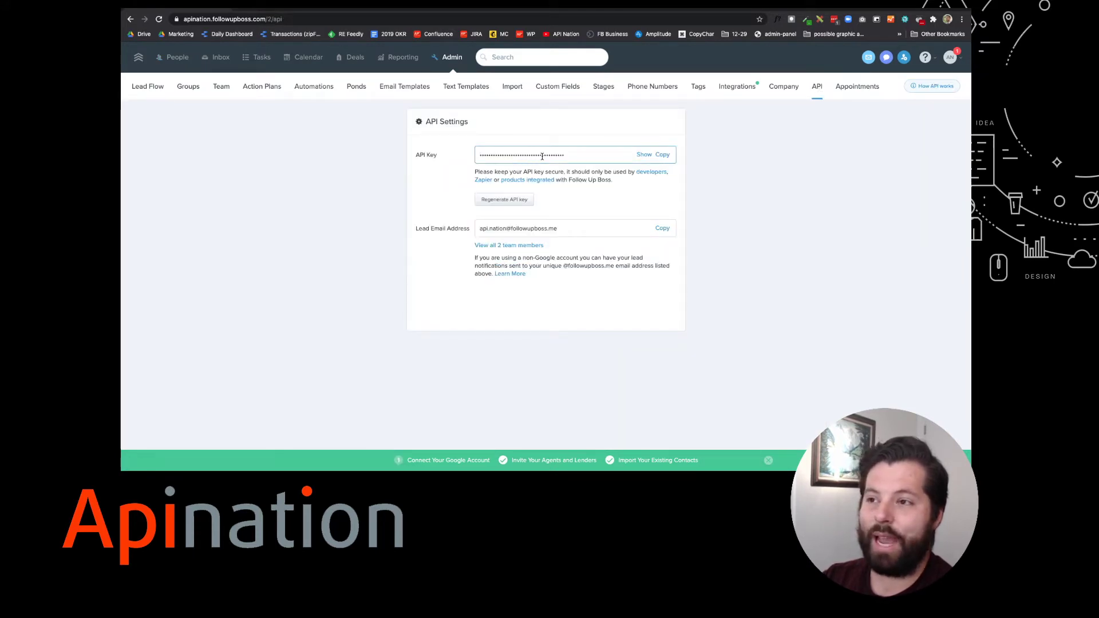
left_click(663, 156)
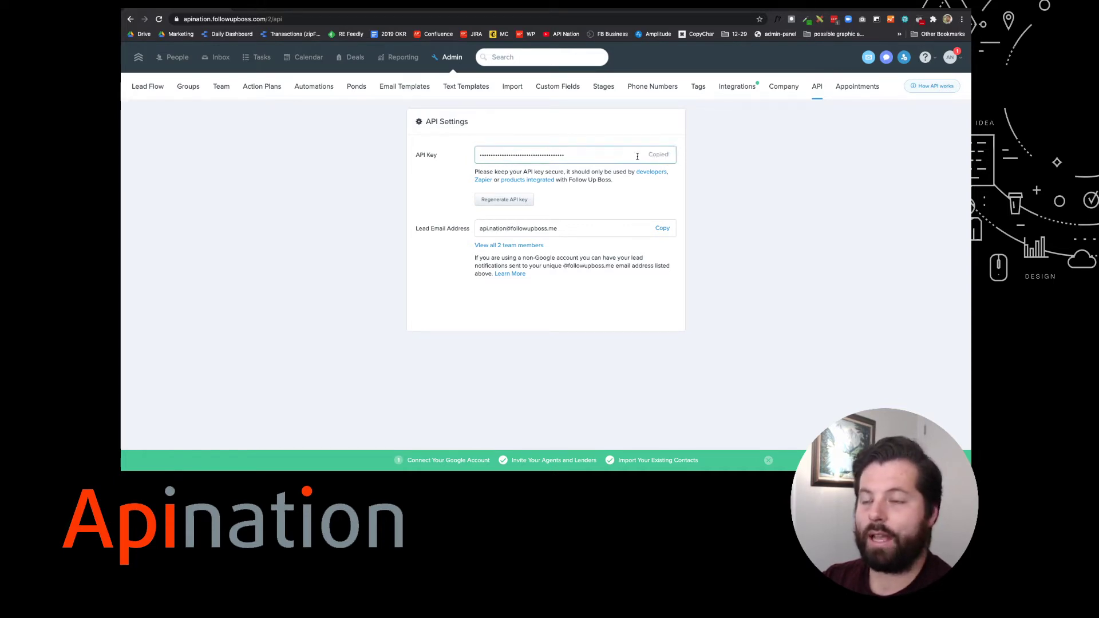
Step: Paste the API key into API Nation and connect Follow Up Boss as 'Broker Co.'
left_click(290, 8)
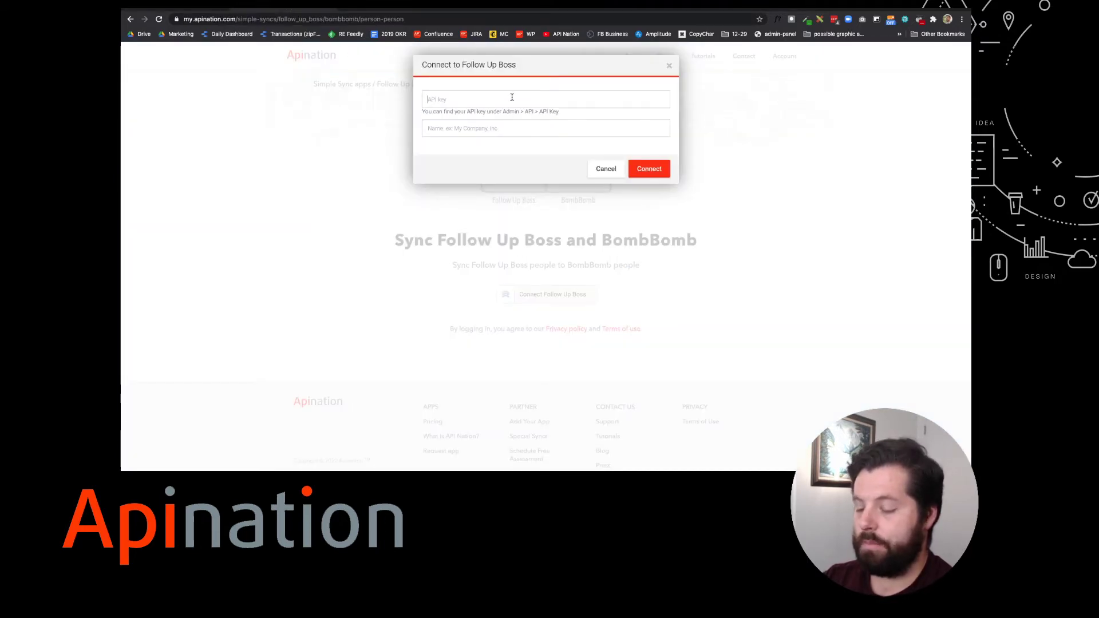
key("ctrl+v")
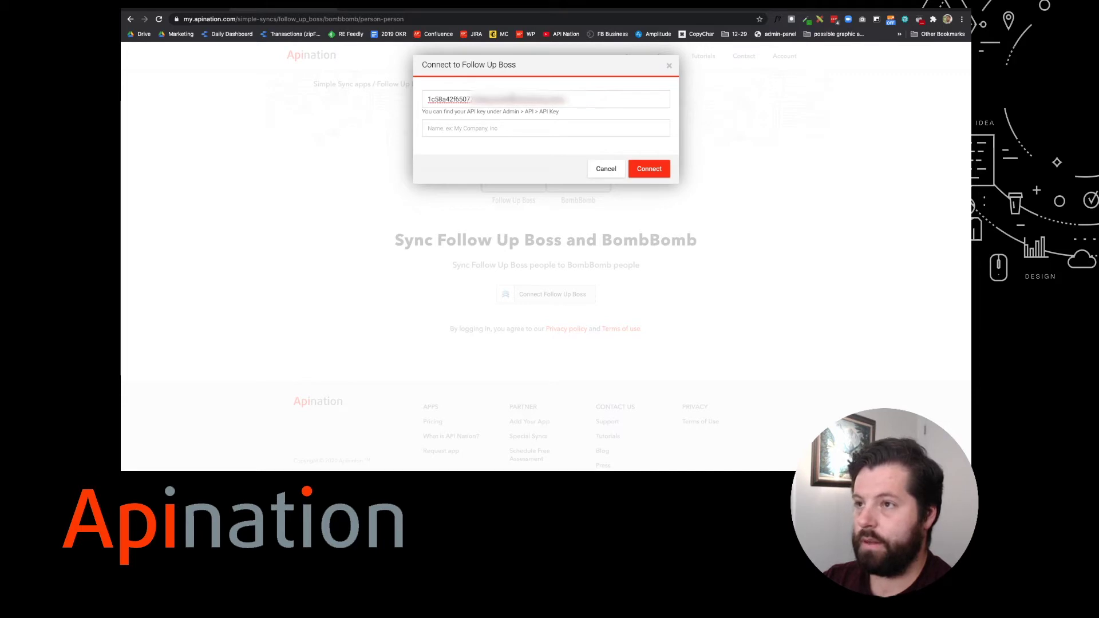
left_click(465, 126)
type("Broker")
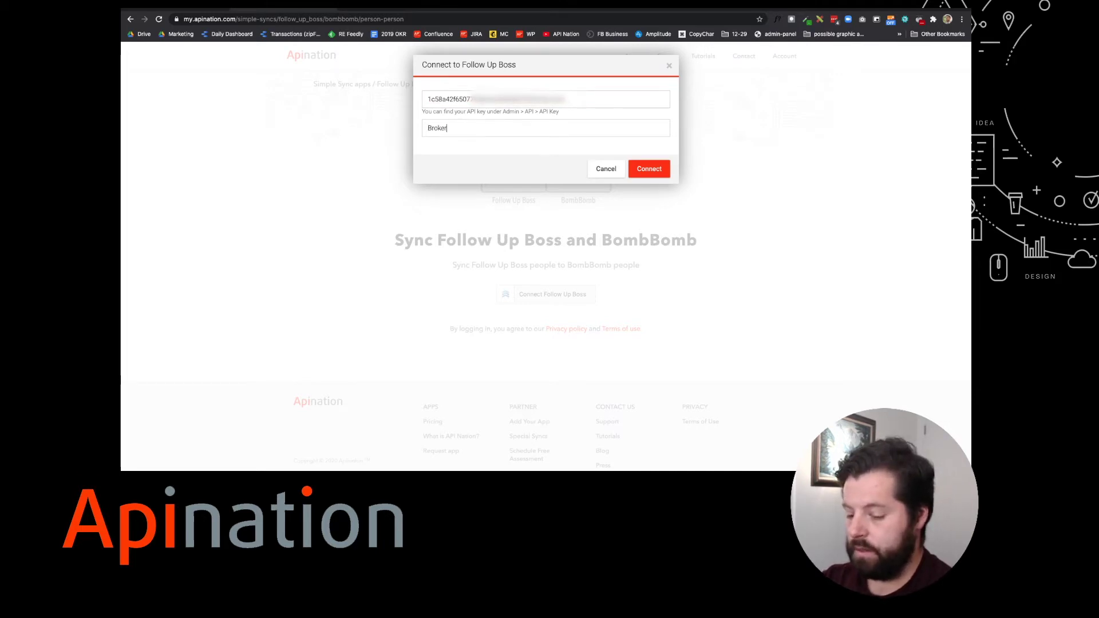
type(" Co.")
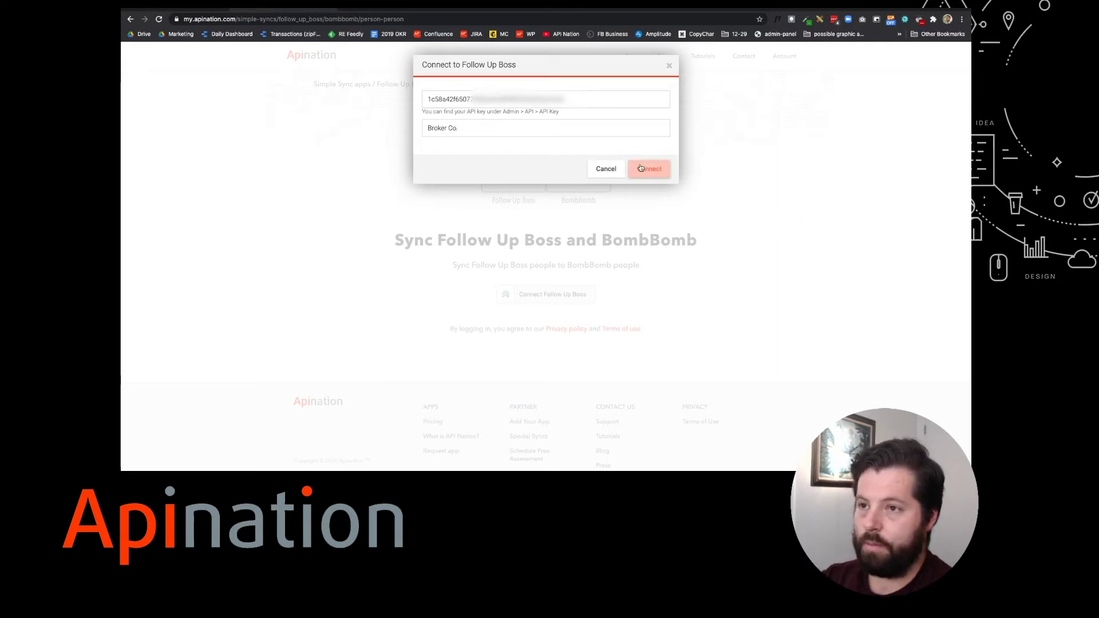
left_click(644, 170)
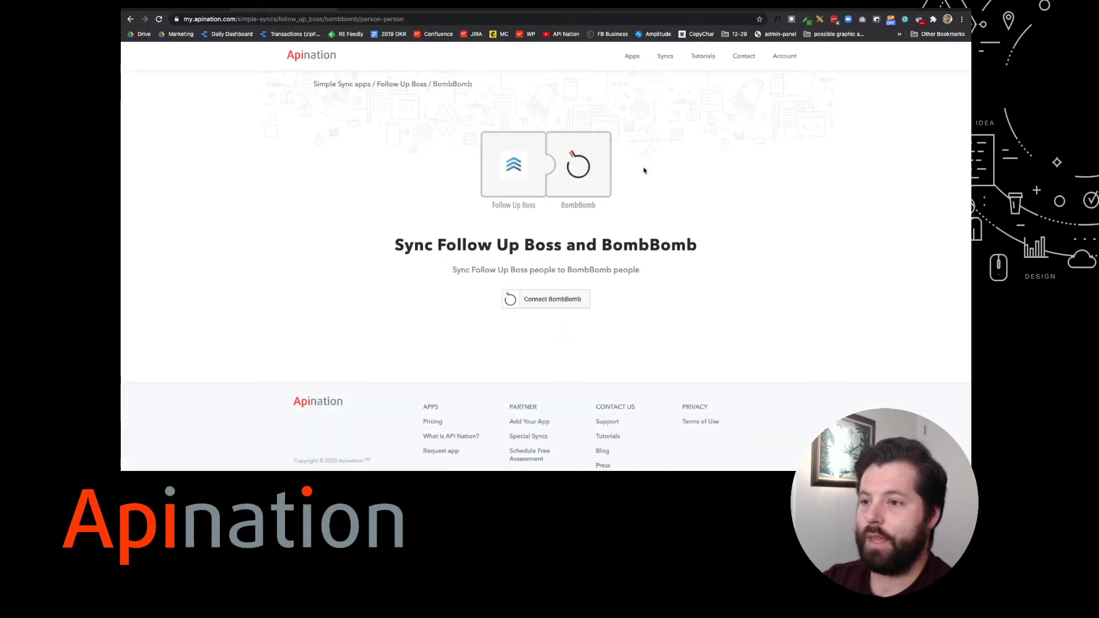
Step: Connect BombBomb and allow API Nation access to the BombBomb account
left_click(550, 299)
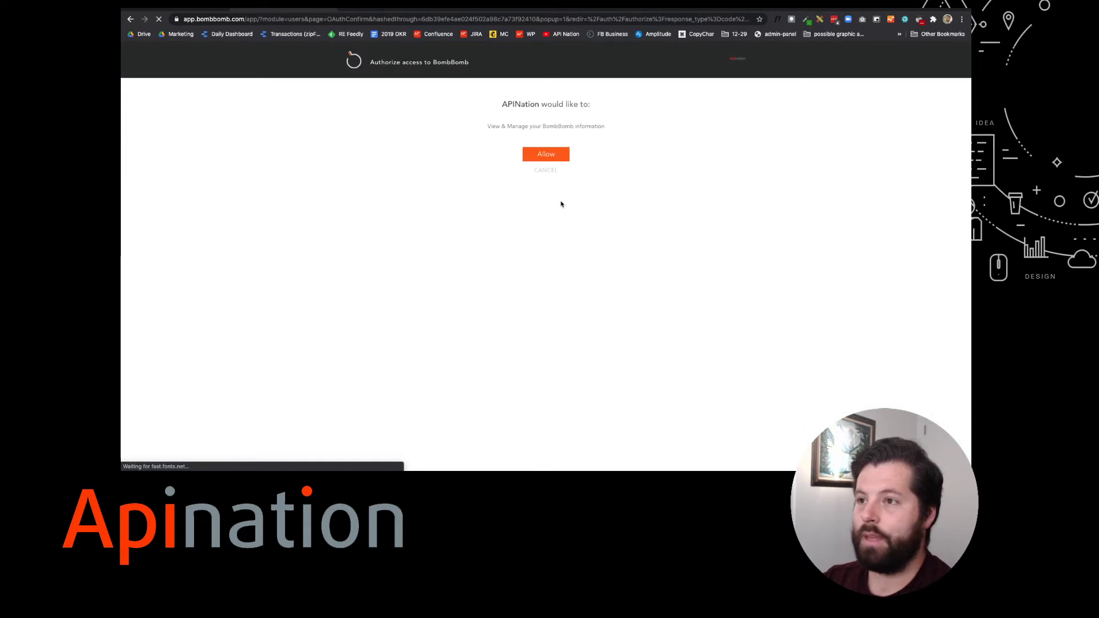
left_click(550, 153)
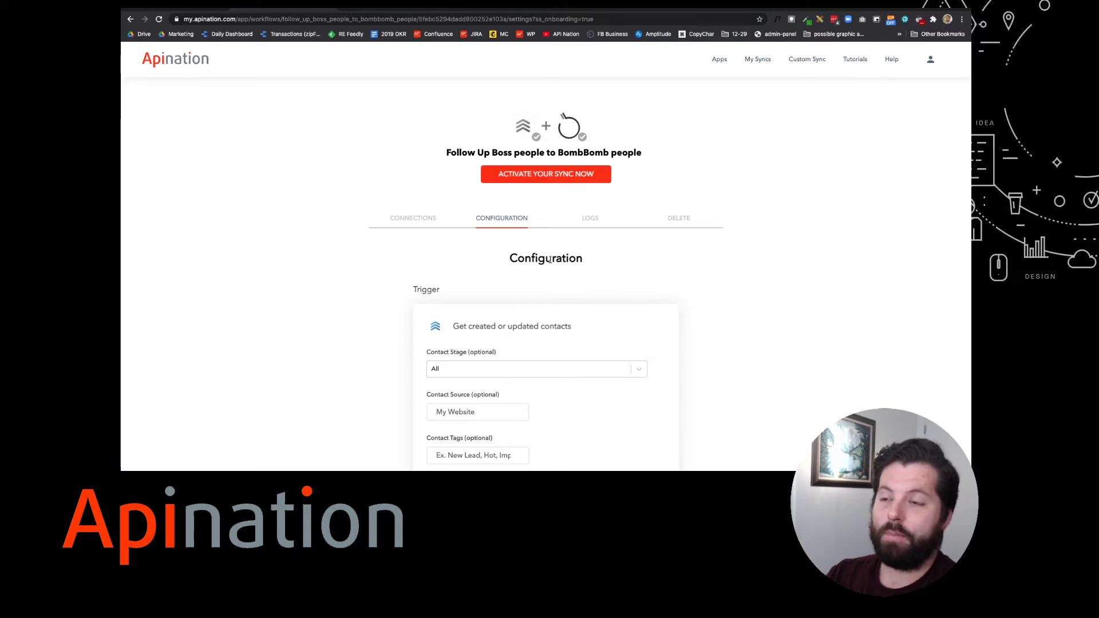
Step: Set the trigger's Contact Stage to Seller, then switch to the Follow Up Boss People list
scroll(550, 261, "down", 3)
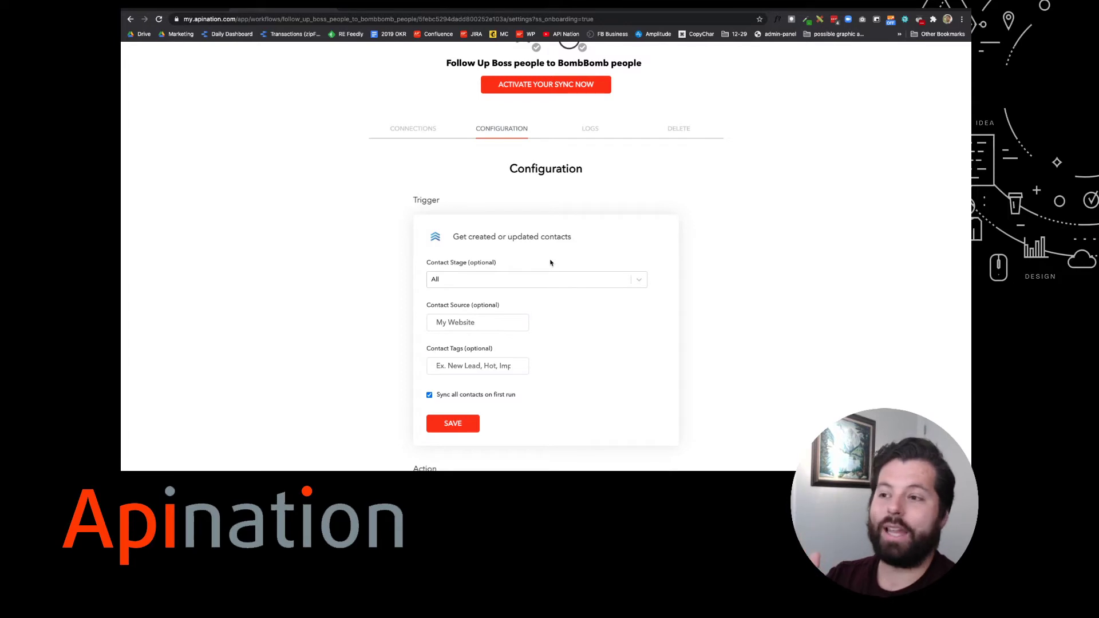
scroll(550, 262, "down", 1)
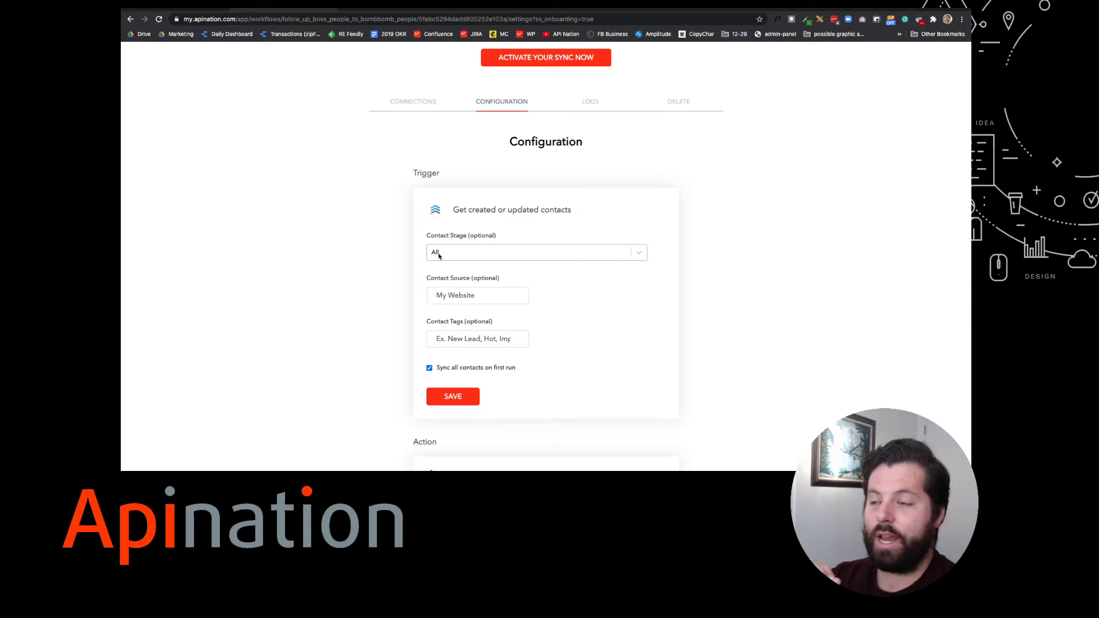
left_click(441, 256)
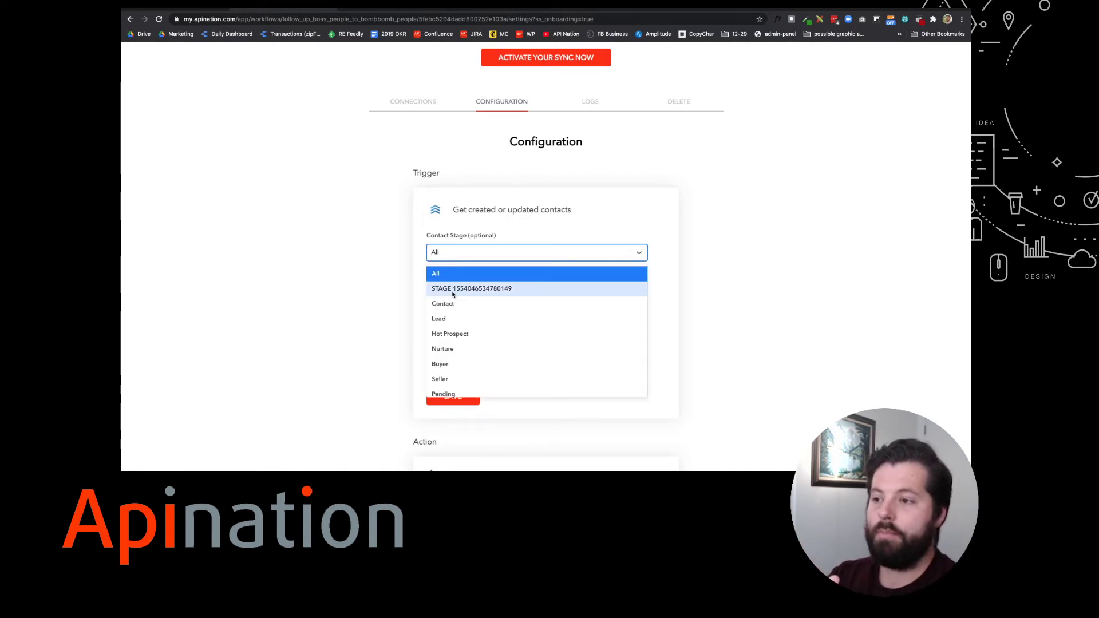
scroll(452, 294, "down", 1)
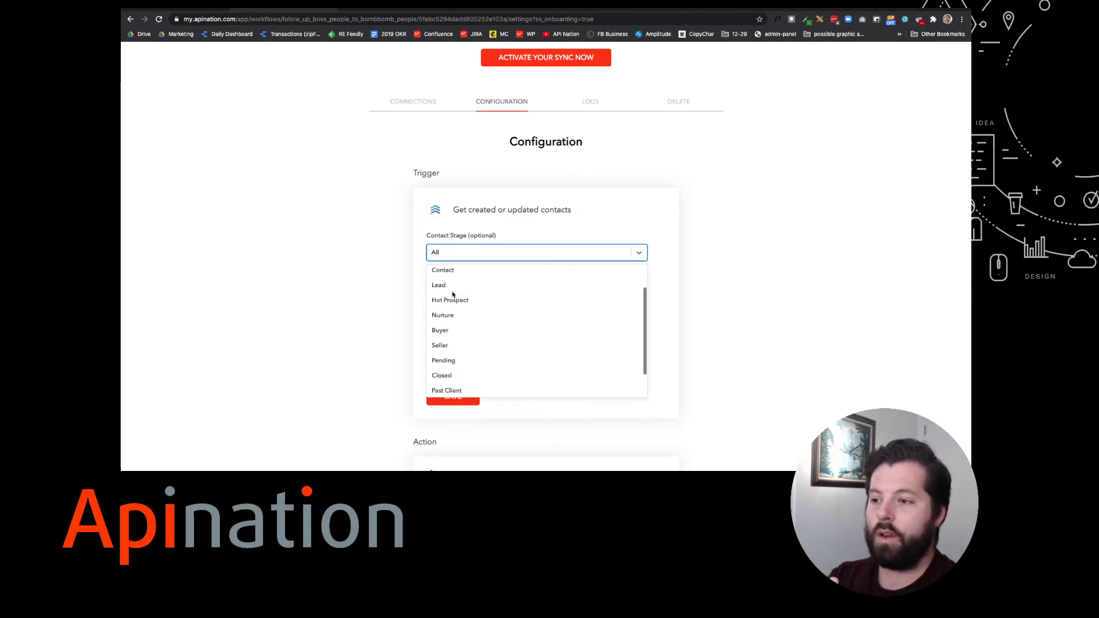
left_click(449, 347)
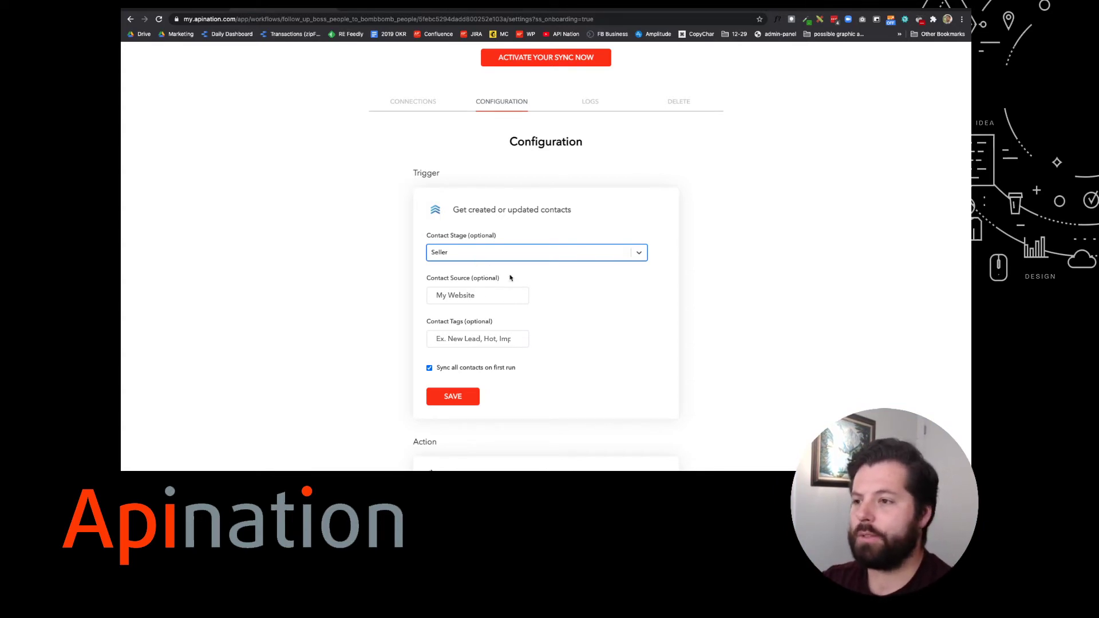
scroll(501, 283, "down", 1)
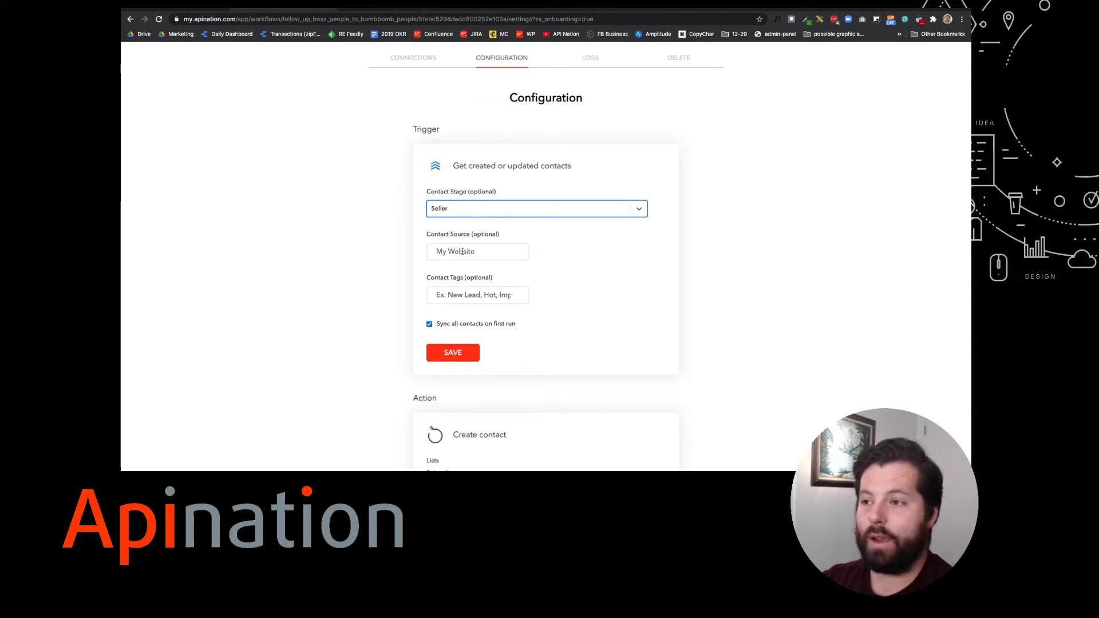
scroll(481, 255, "down", 1)
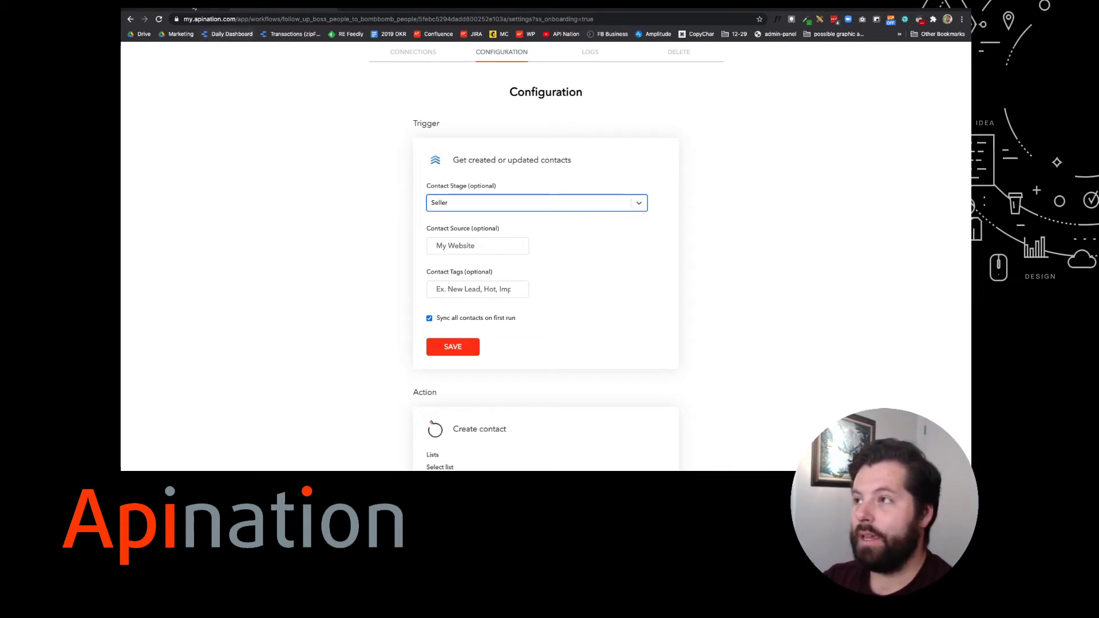
left_click(229, 4)
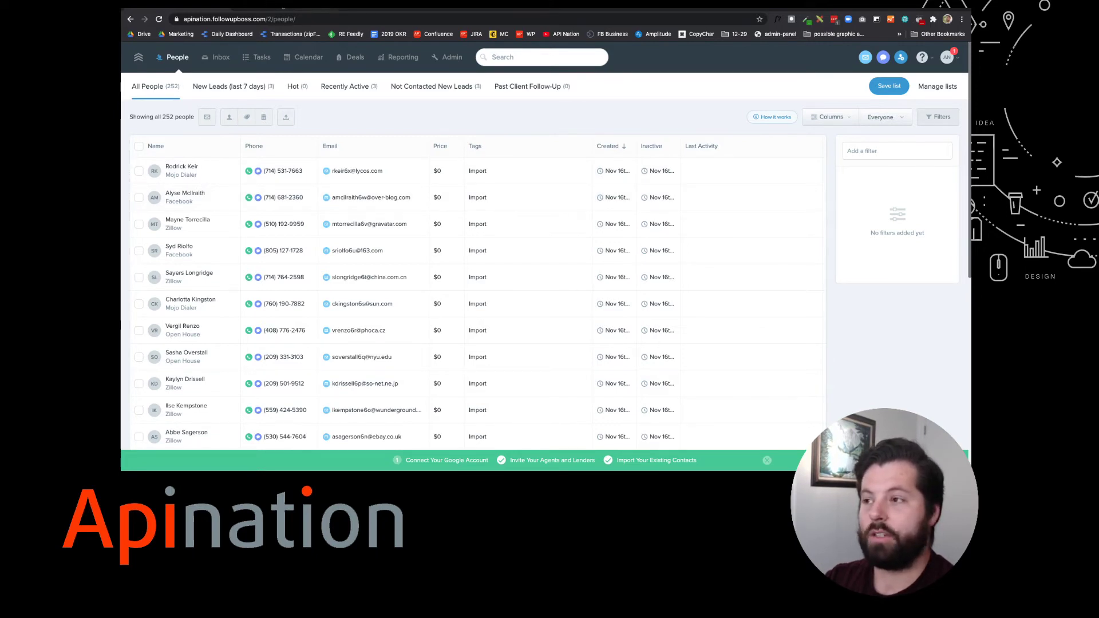
Step: Return to the API Nation sync Configuration page with Ctrl+Tab
key("ctrl+Tab")
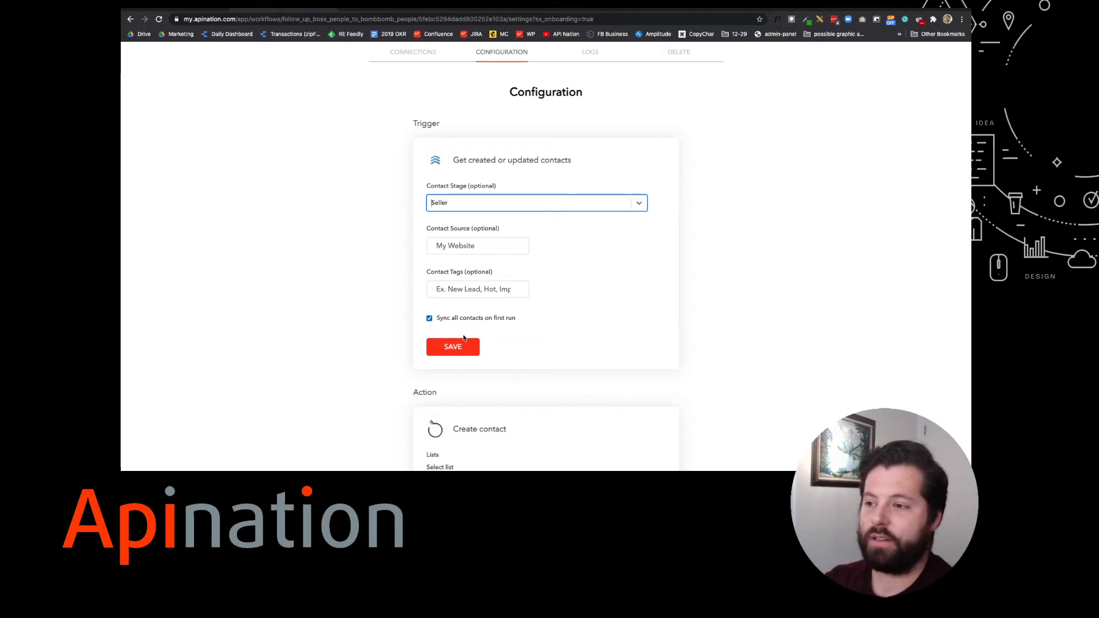
Step: Save the Seller trigger, add contacts to the New Contacts list, and leave Drips unselected
left_click(463, 346)
scroll(551, 351, "down", 5)
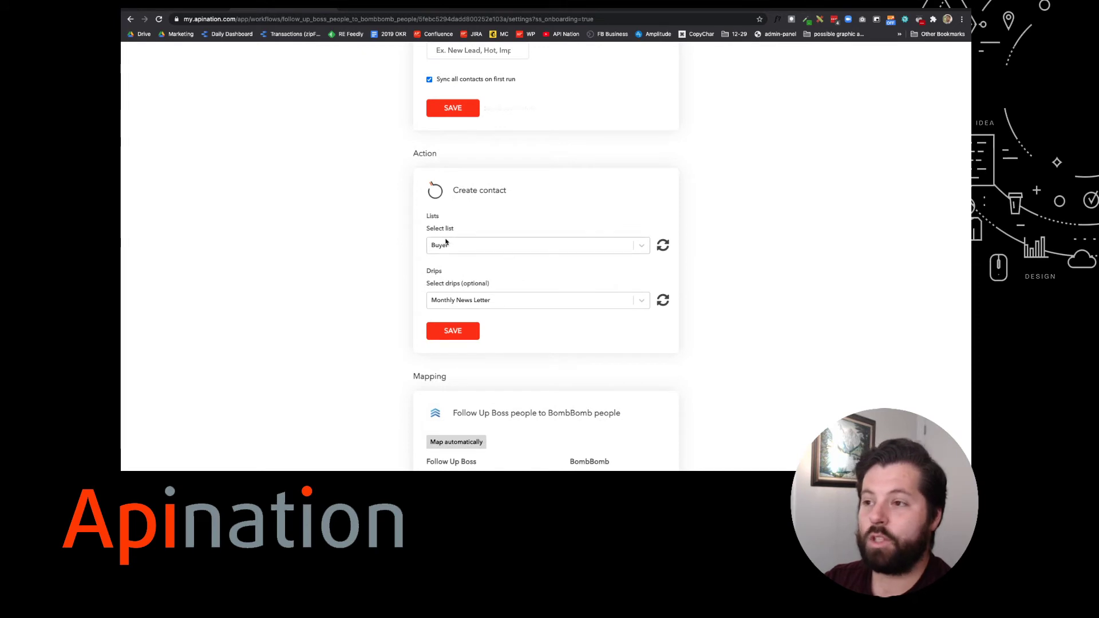
left_click(497, 248)
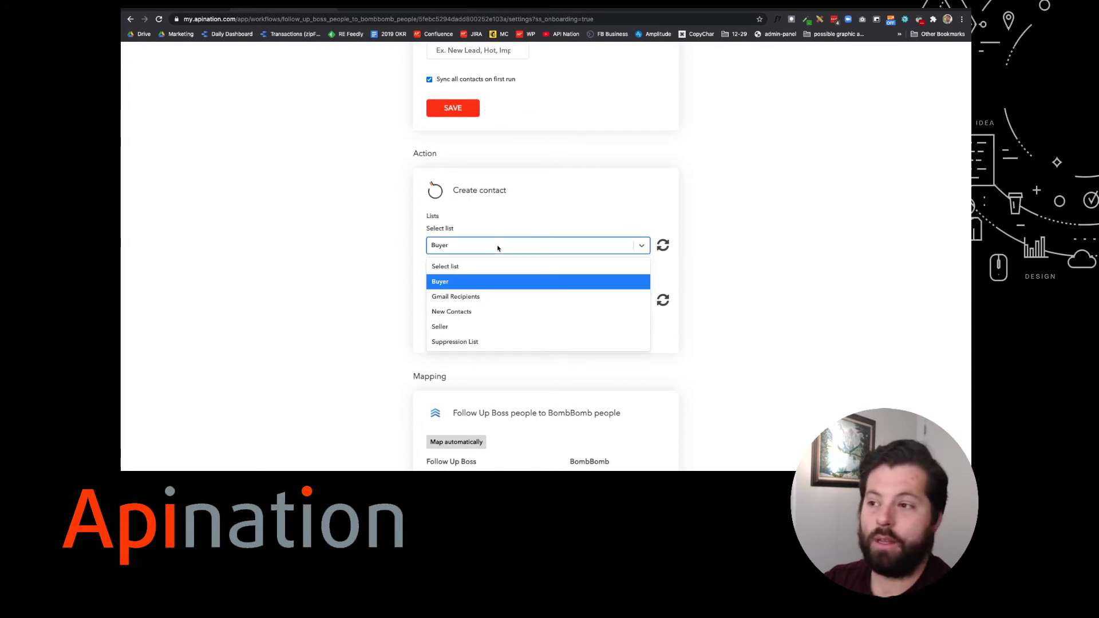
left_click(464, 312)
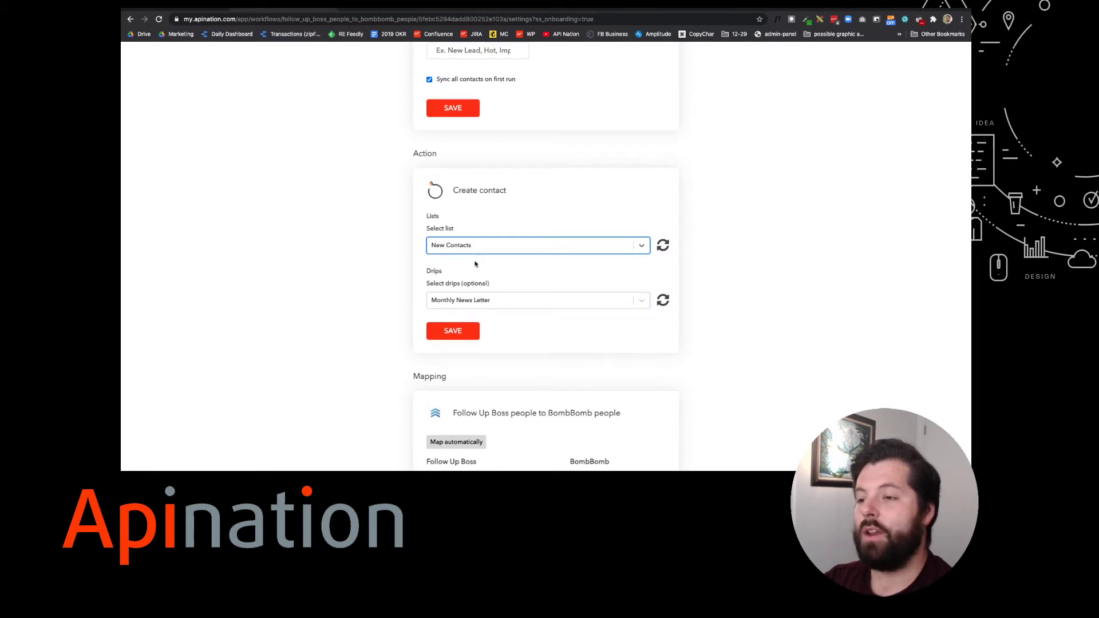
left_click(514, 303)
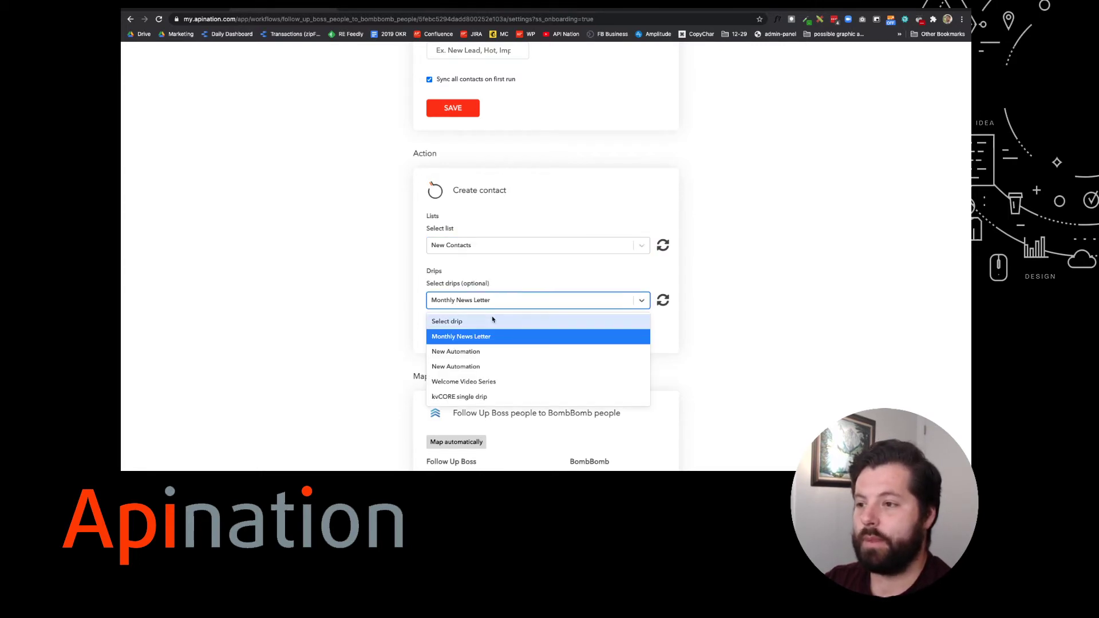
left_click(492, 321)
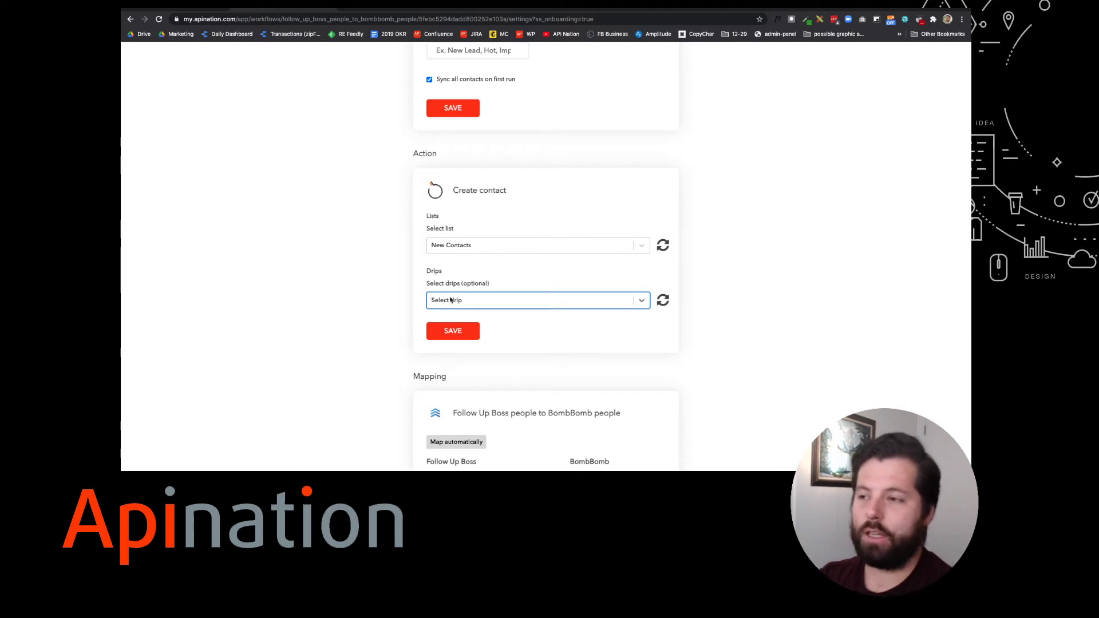
Step: Save the create-contact action, map Zip to Postal Code, and save the mapping
left_click(457, 336)
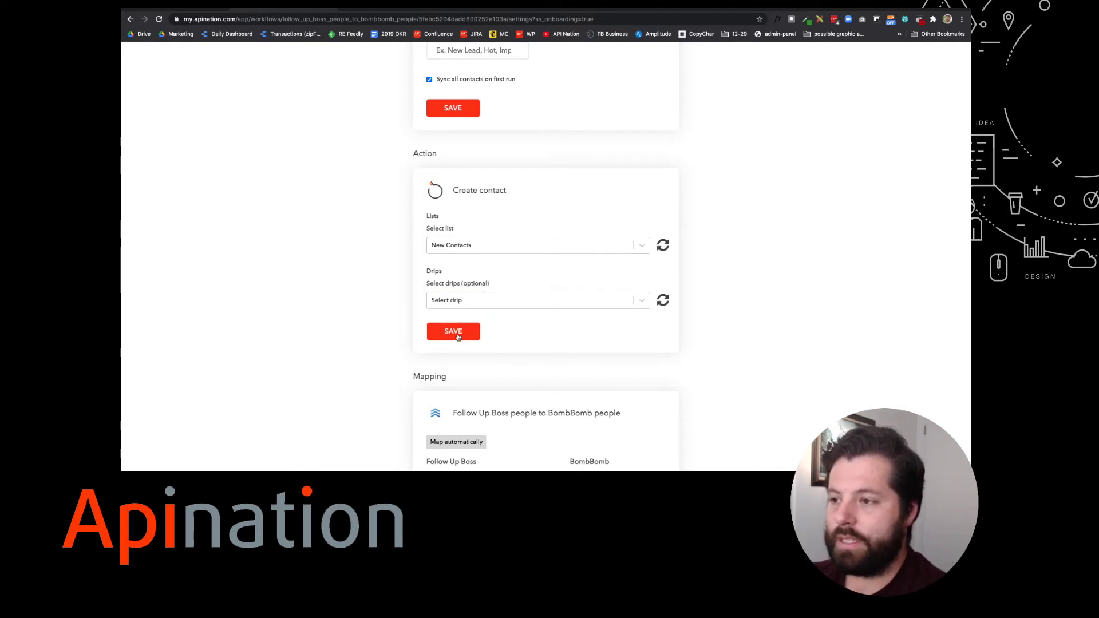
scroll(508, 356, "down", 2)
scroll(508, 356, "down", 6)
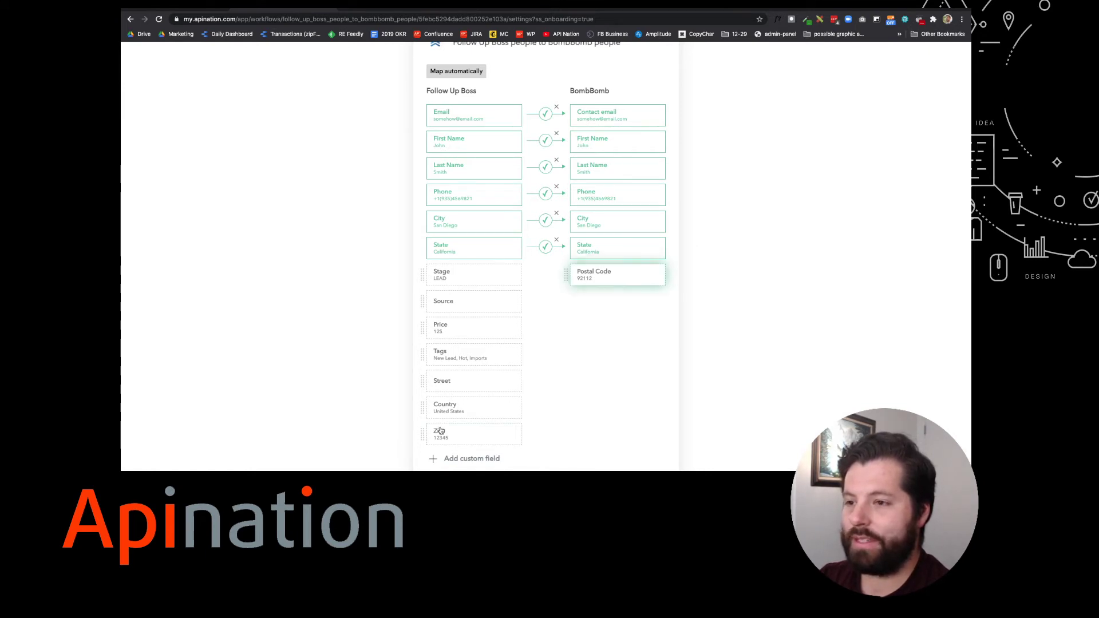
left_click_drag(441, 430, 593, 272)
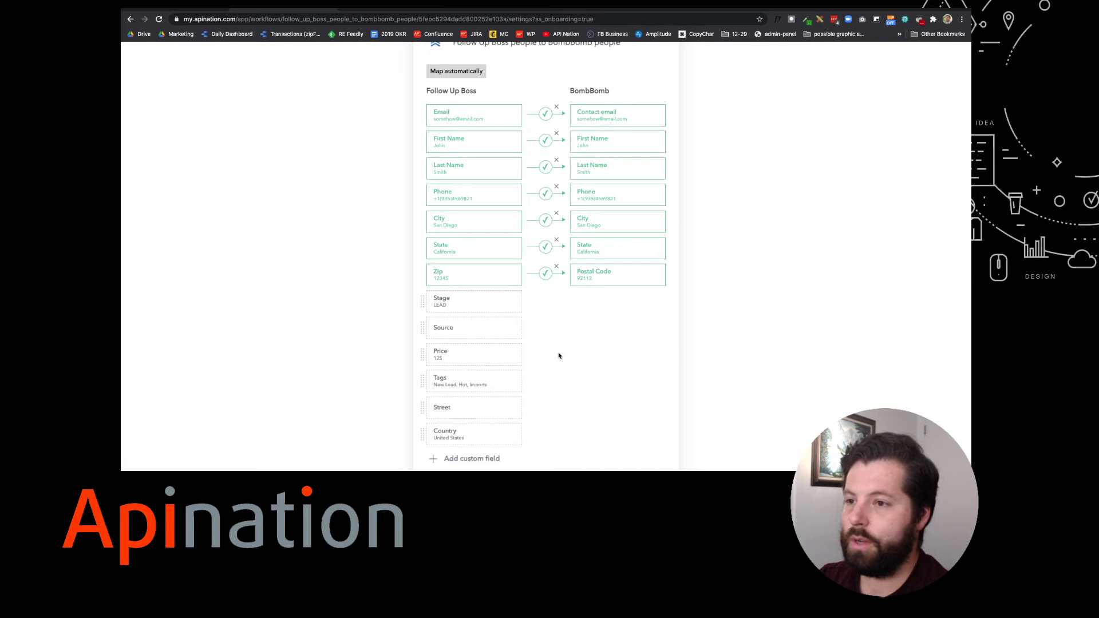
scroll(560, 357, "down", 5)
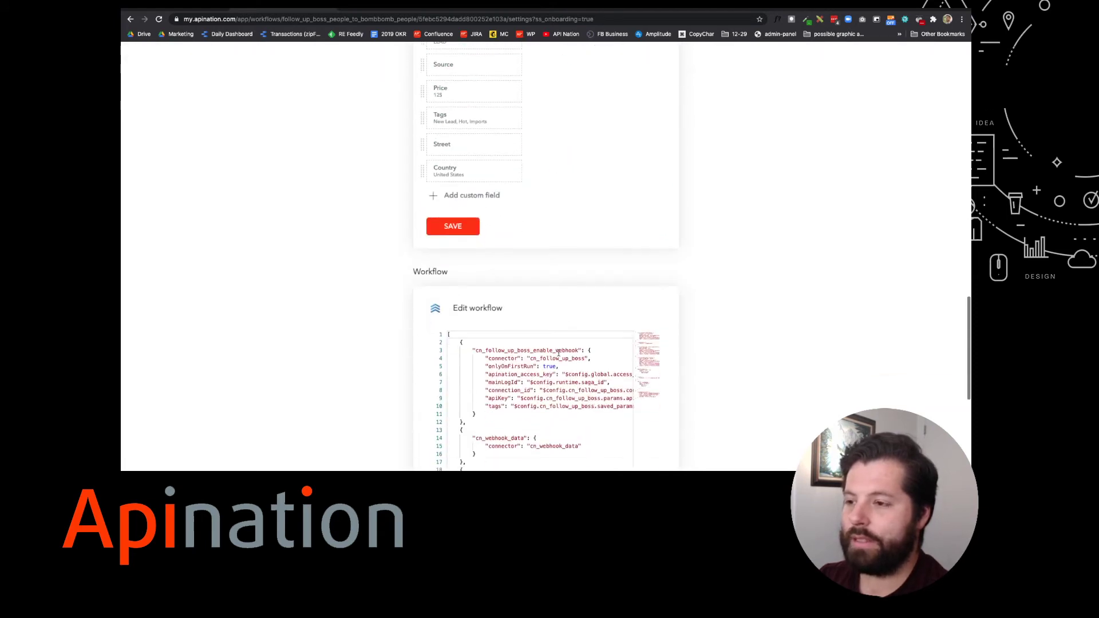
left_click(453, 226)
scroll(603, 194, "up", 15)
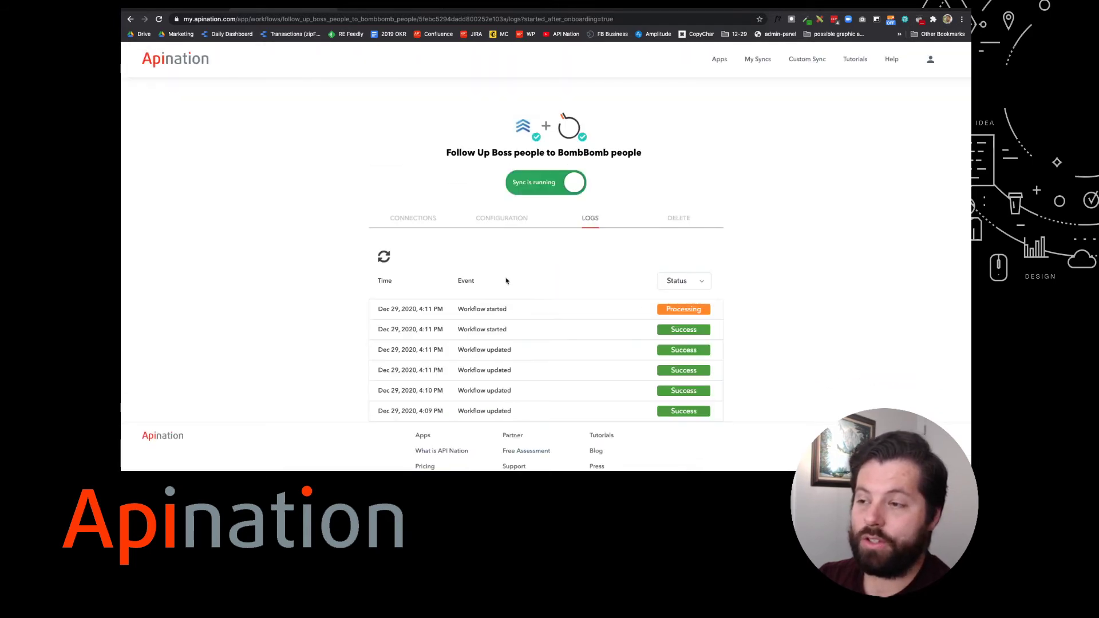
Step: Review the sync's saved configuration settings in API Nation
left_click(498, 218)
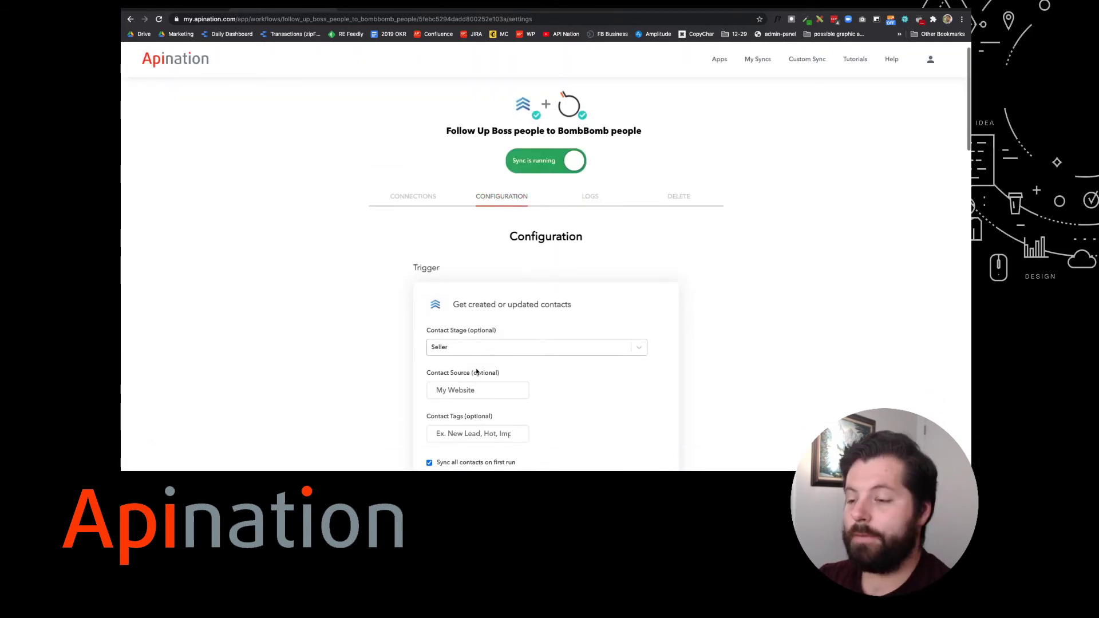
scroll(477, 372, "down", 2)
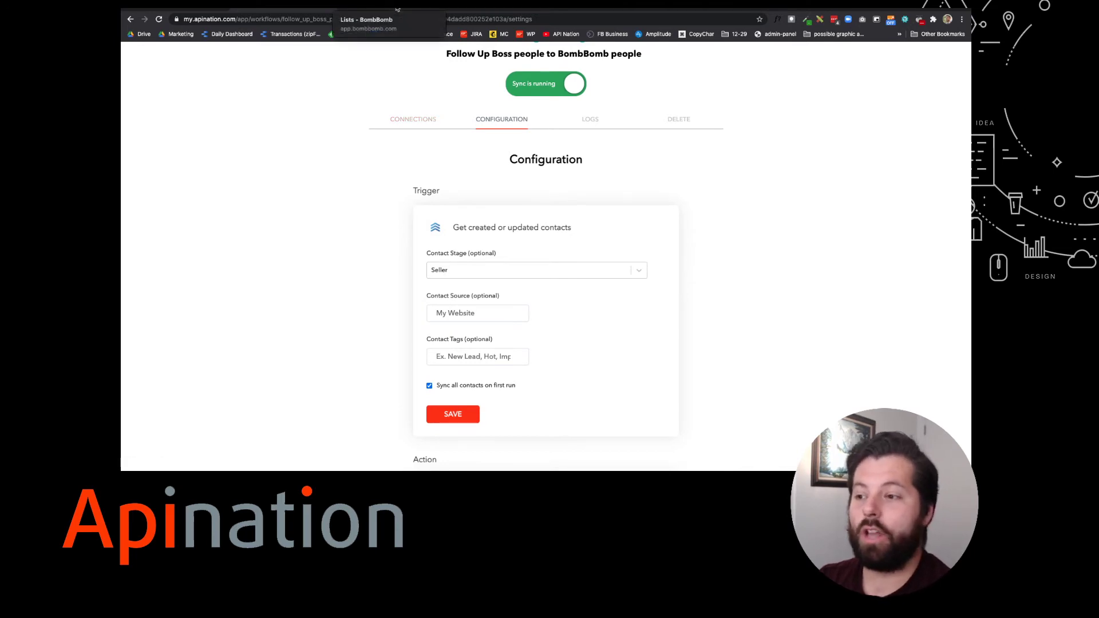
scroll(363, 235, "down", 3)
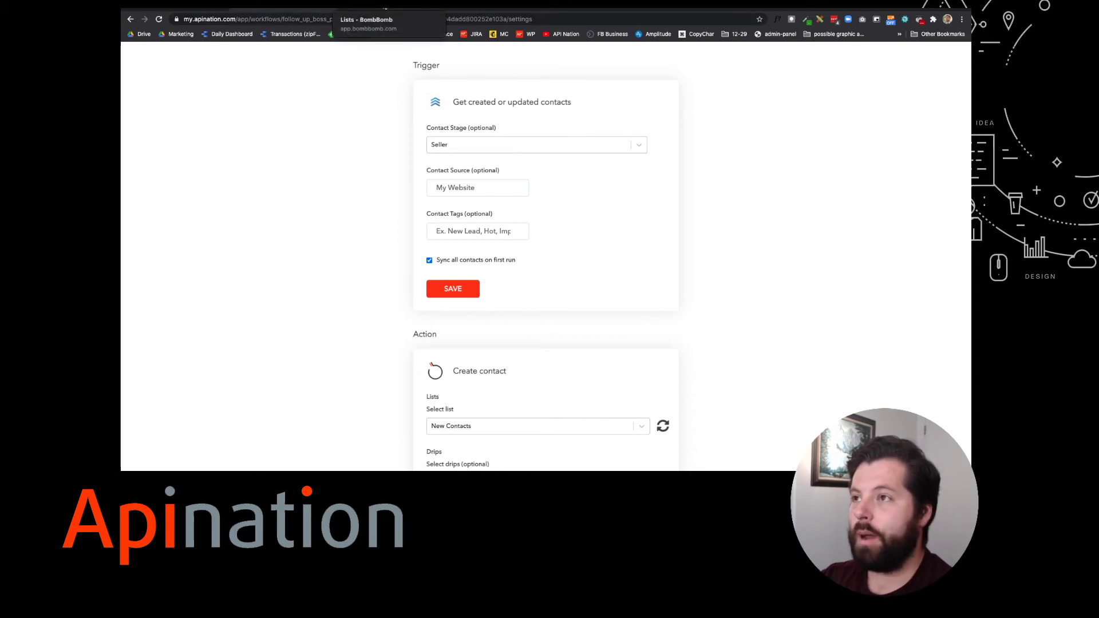
Step: Check BombBomb's New Contacts list, then a Seller-stage contact's record in Follow Up Boss
key("ctrl+Tab")
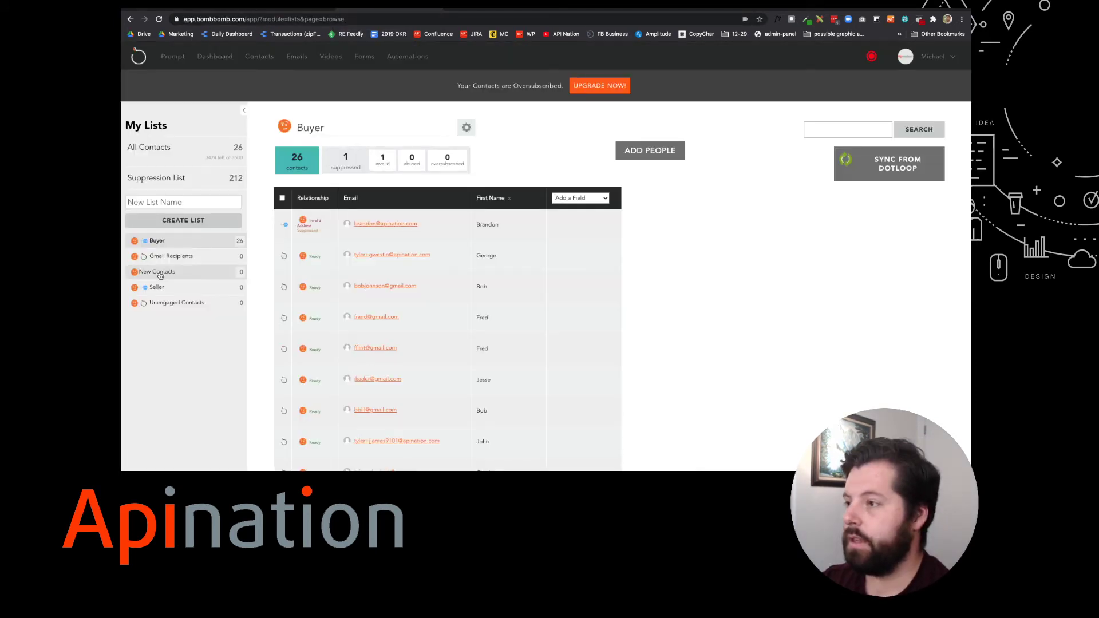
left_click(160, 274)
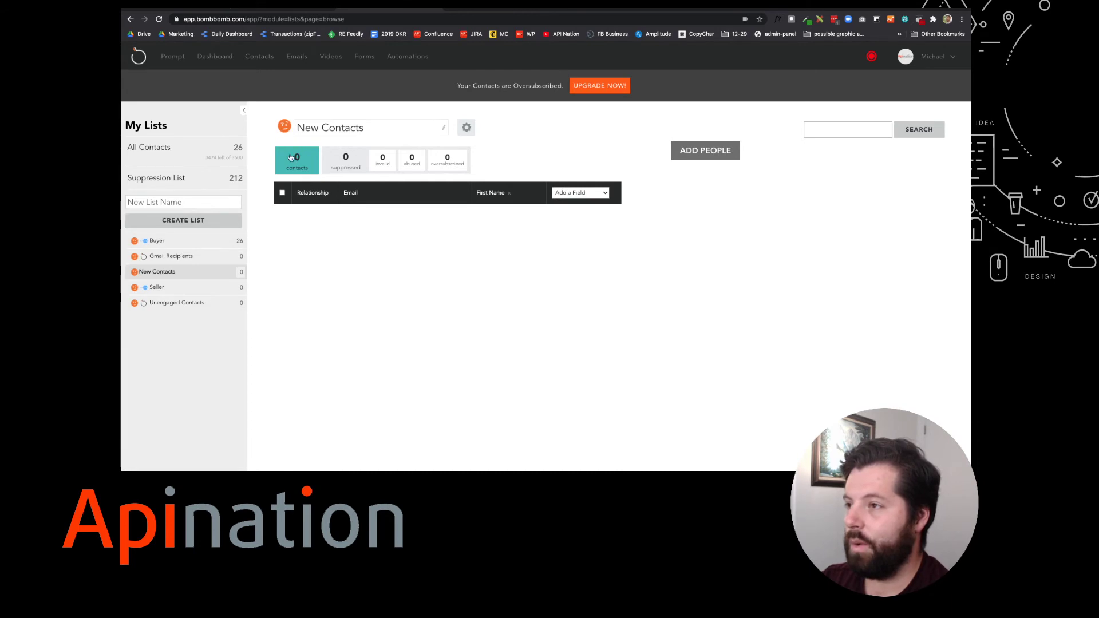
key("ctrl+shift+Tab")
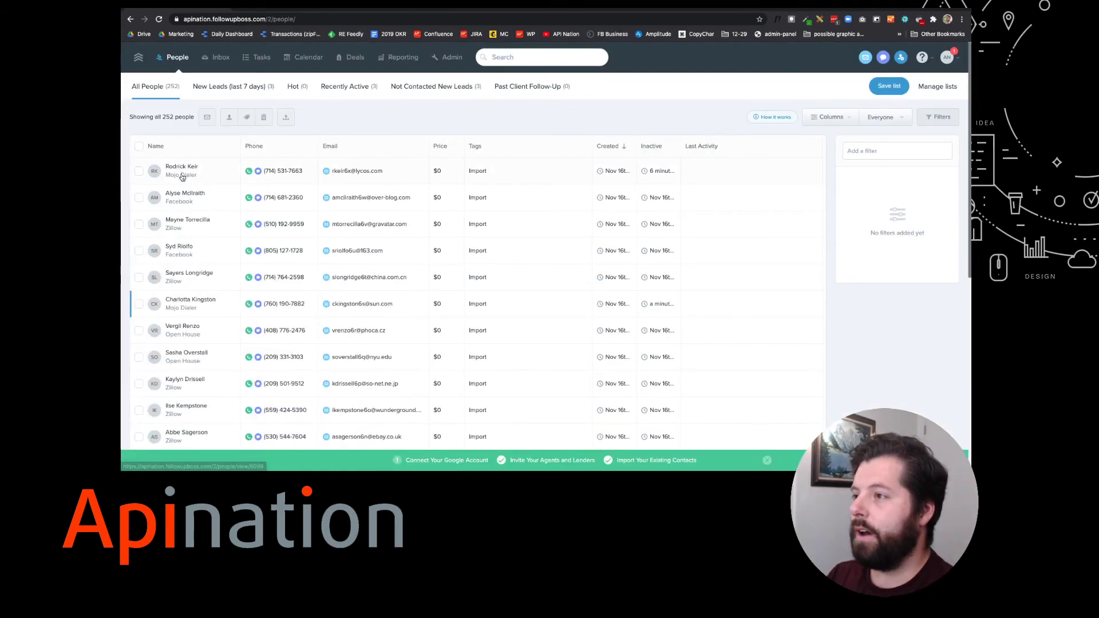
left_click(184, 167)
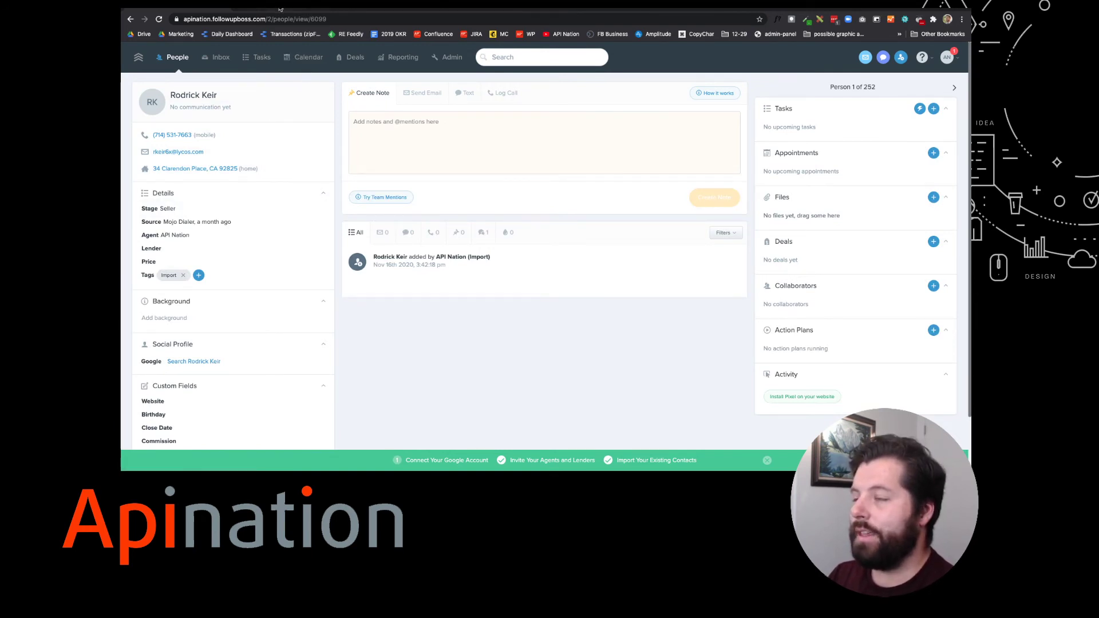
left_click(389, 9)
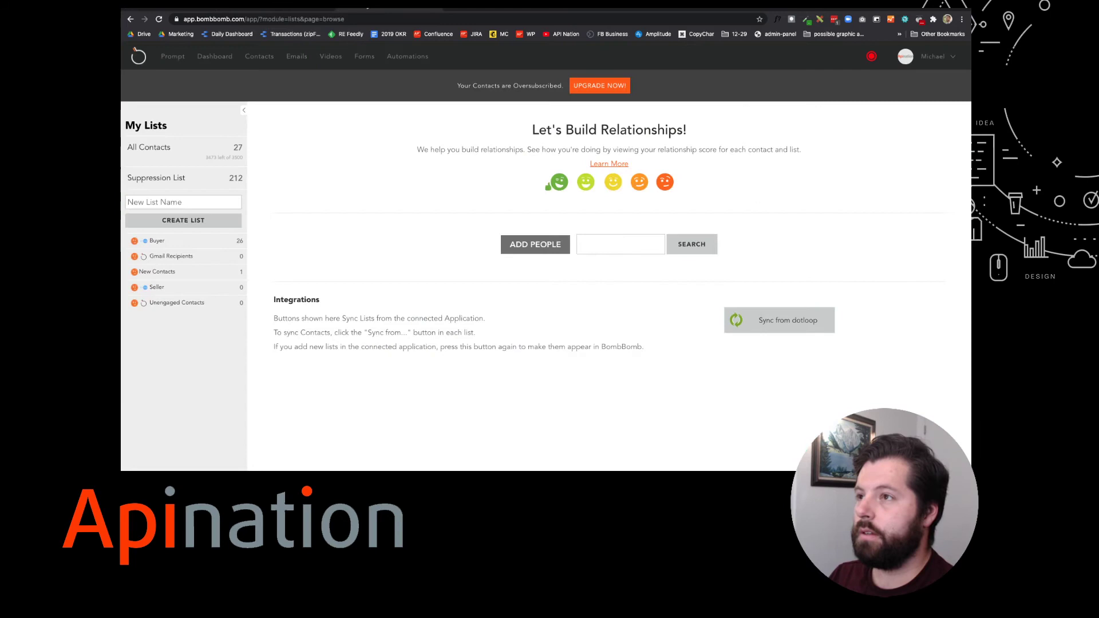
left_click(158, 270)
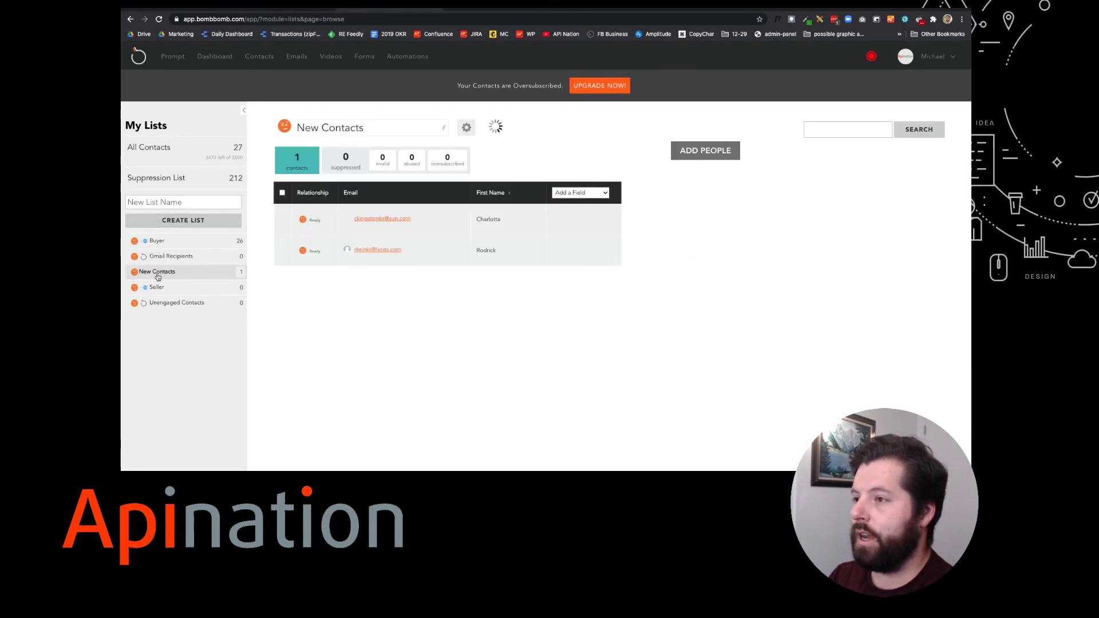
left_click(373, 250)
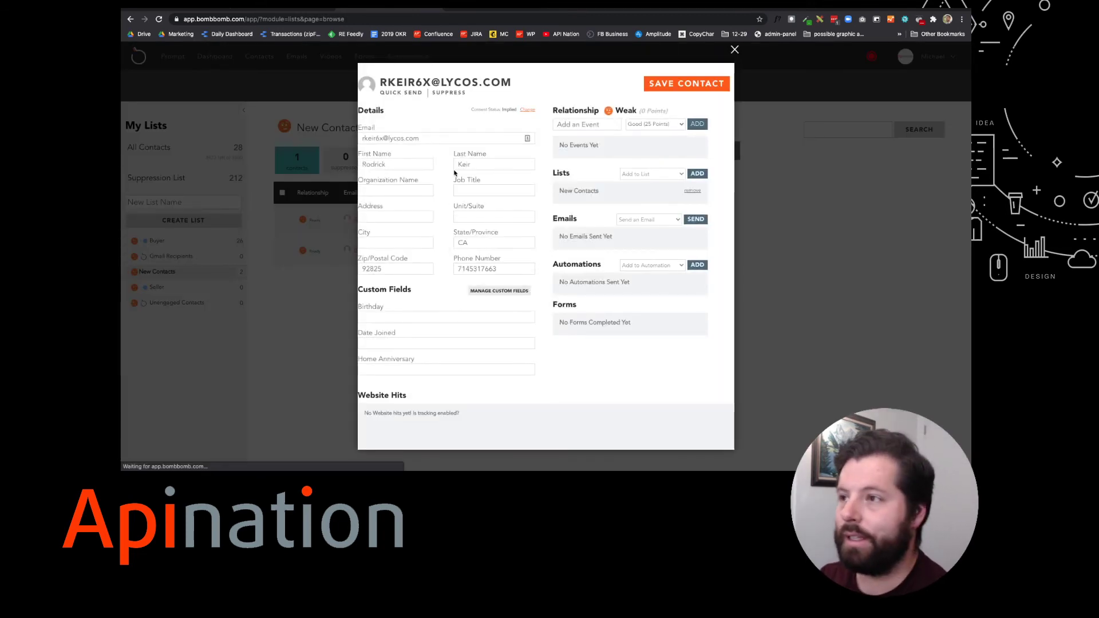
key("Escape")
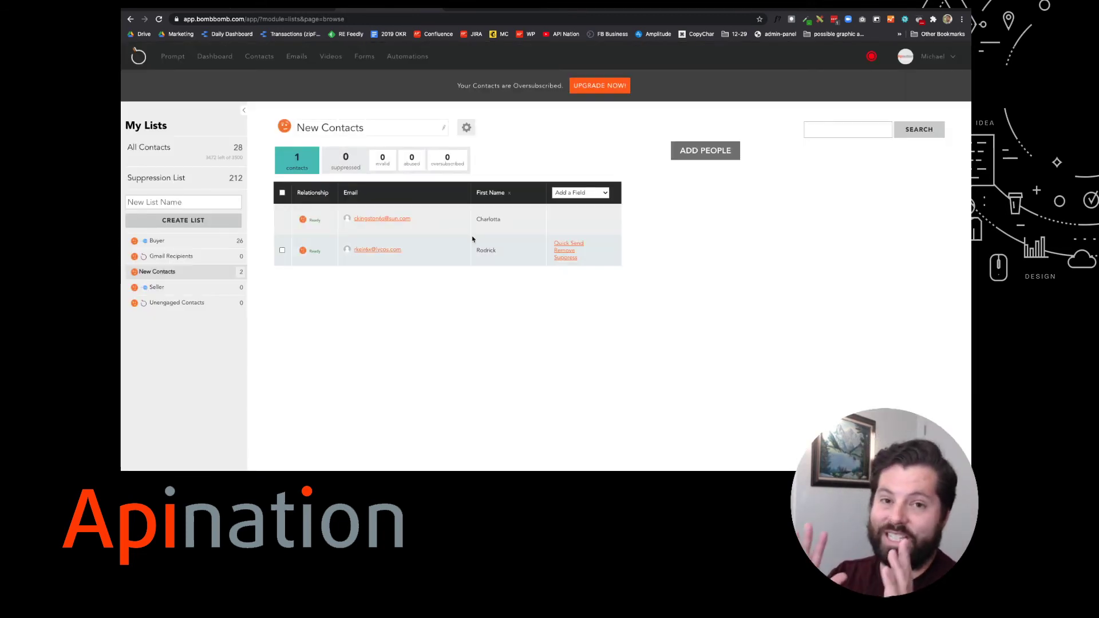
Step: Open the Welcome Video Series automation, with two emails each after a 1-day wait at 11:00 am
left_click(406, 59)
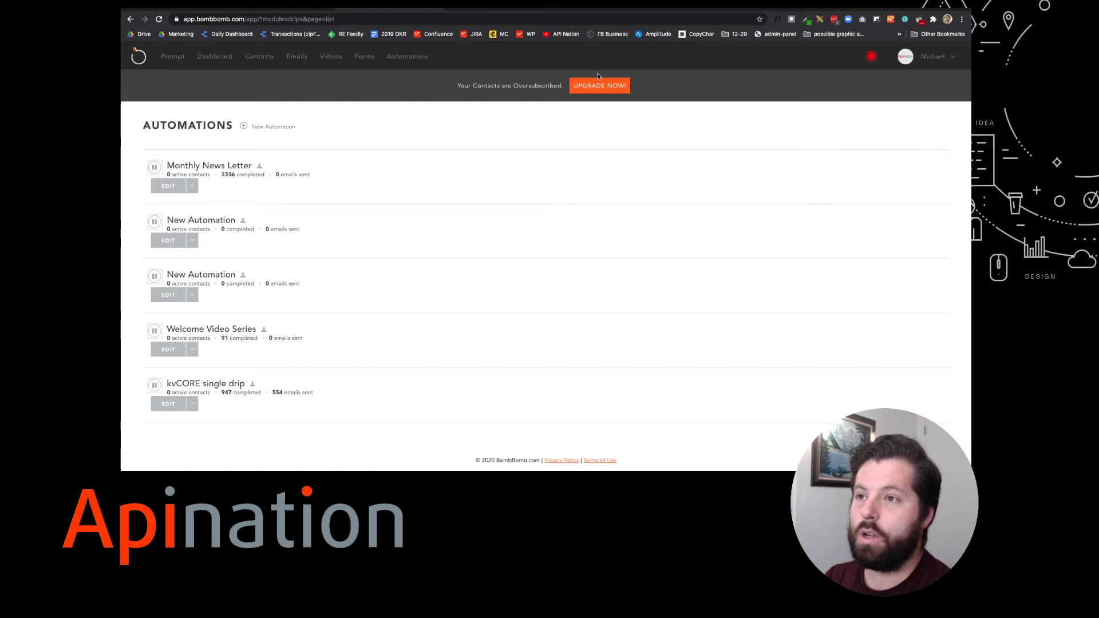
left_click(256, 126)
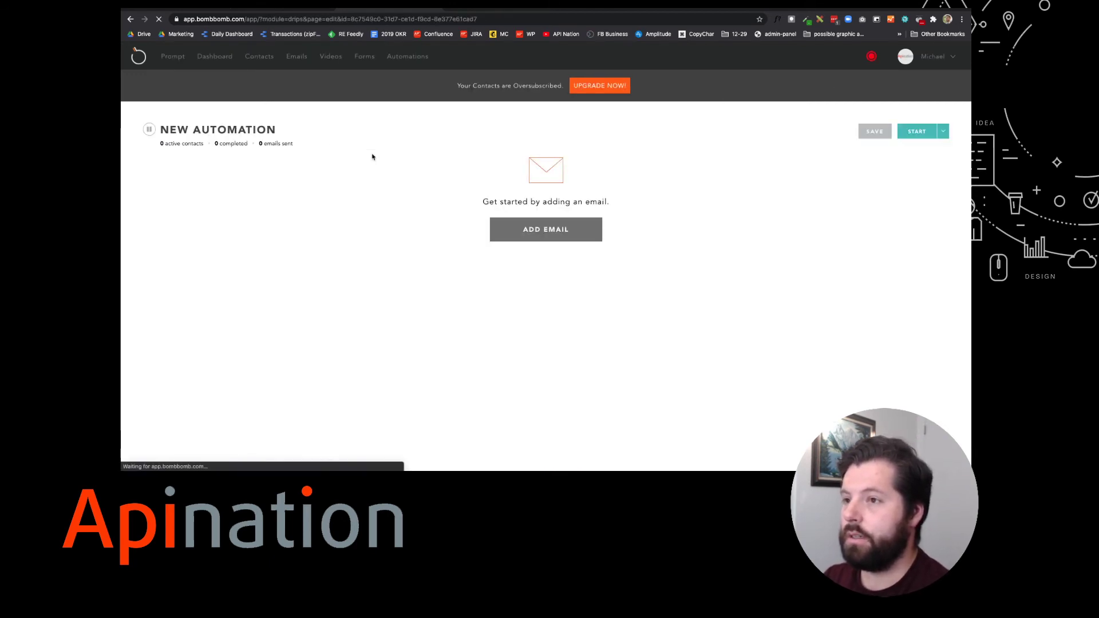
scroll(483, 184, "left", 5)
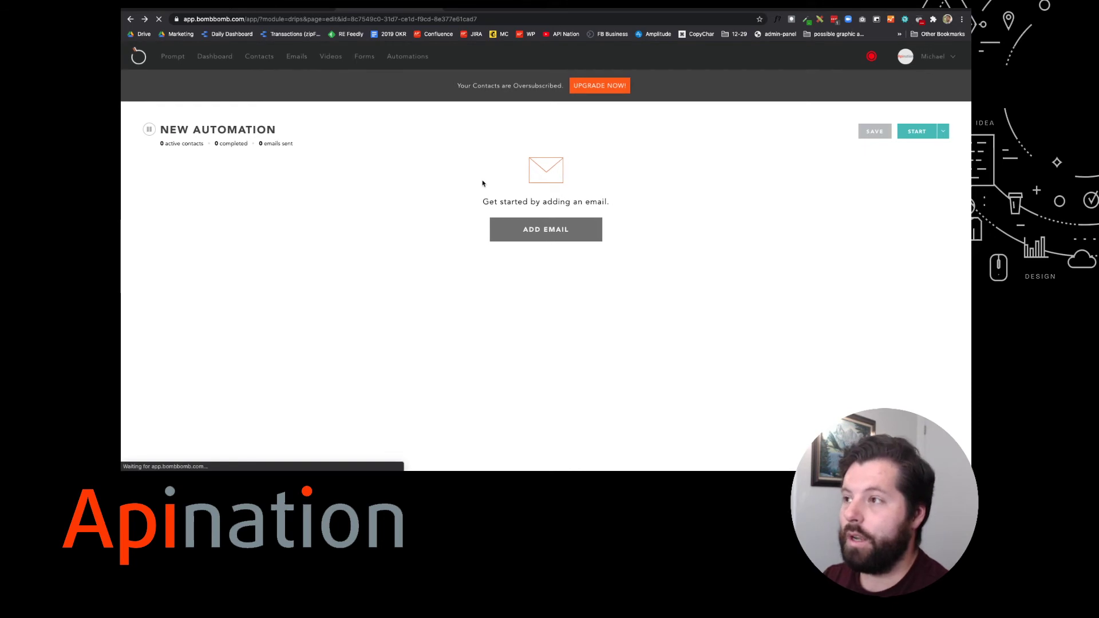
scroll(321, 250, "down", 2)
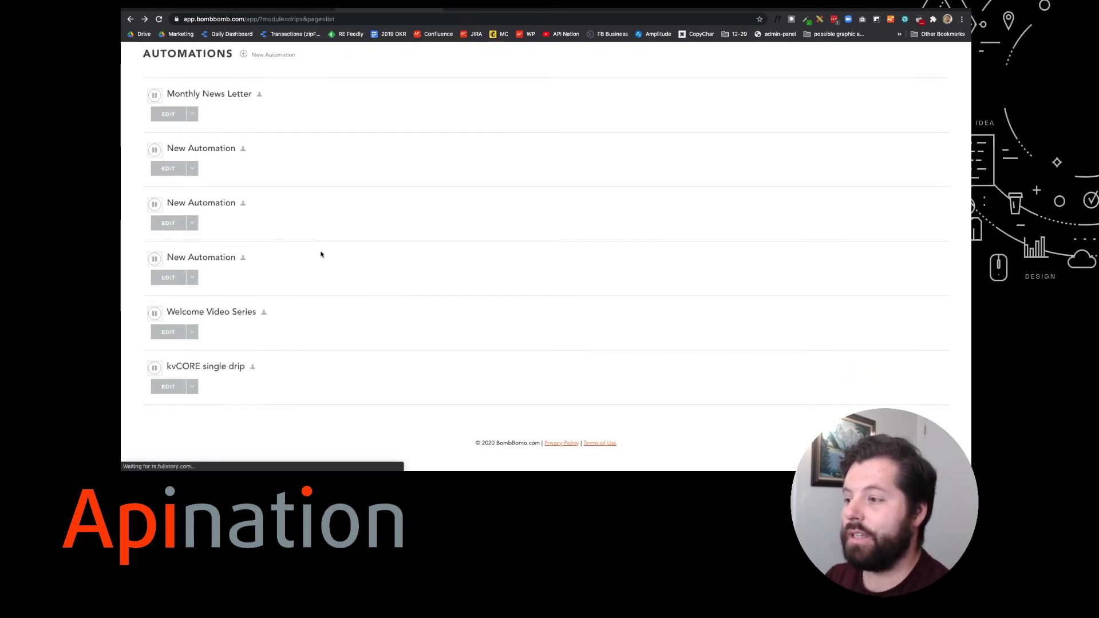
left_click(205, 318)
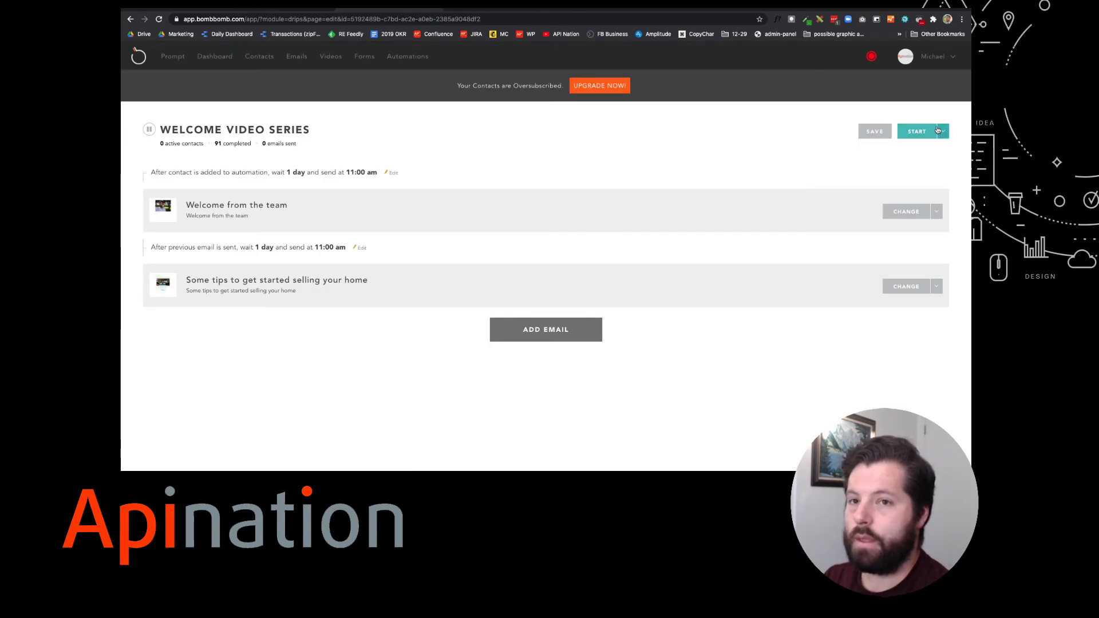
Step: Add the New Contacts list to Welcome Video Series, automatically enrolling new list contacts
left_click(939, 131)
left_click(920, 157)
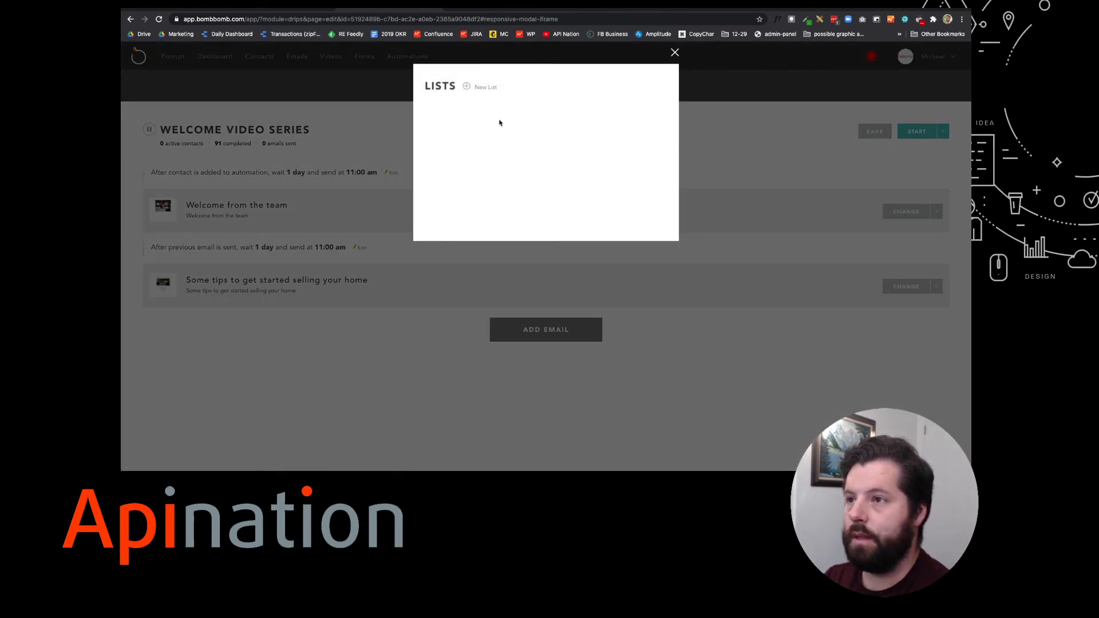
left_click(473, 86)
left_click(503, 125)
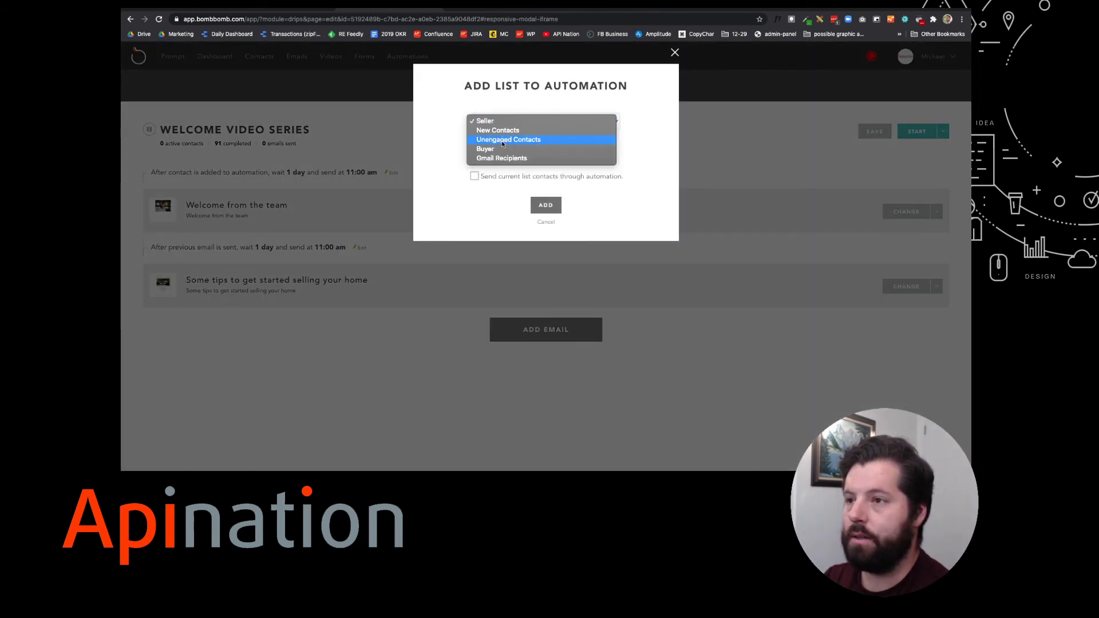
left_click(497, 130)
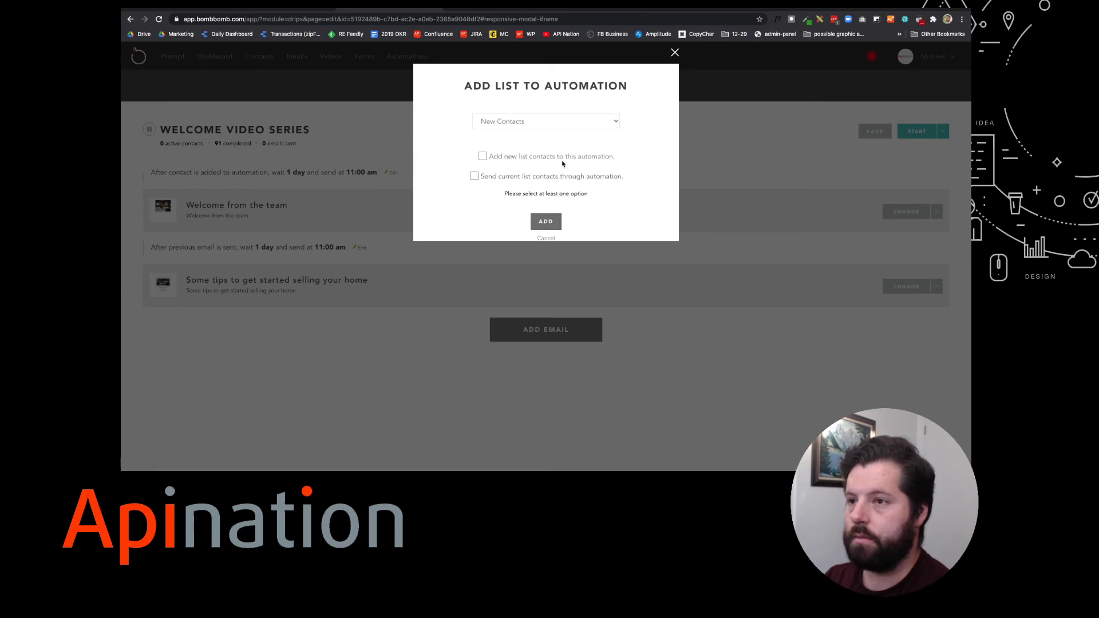
left_click(481, 155)
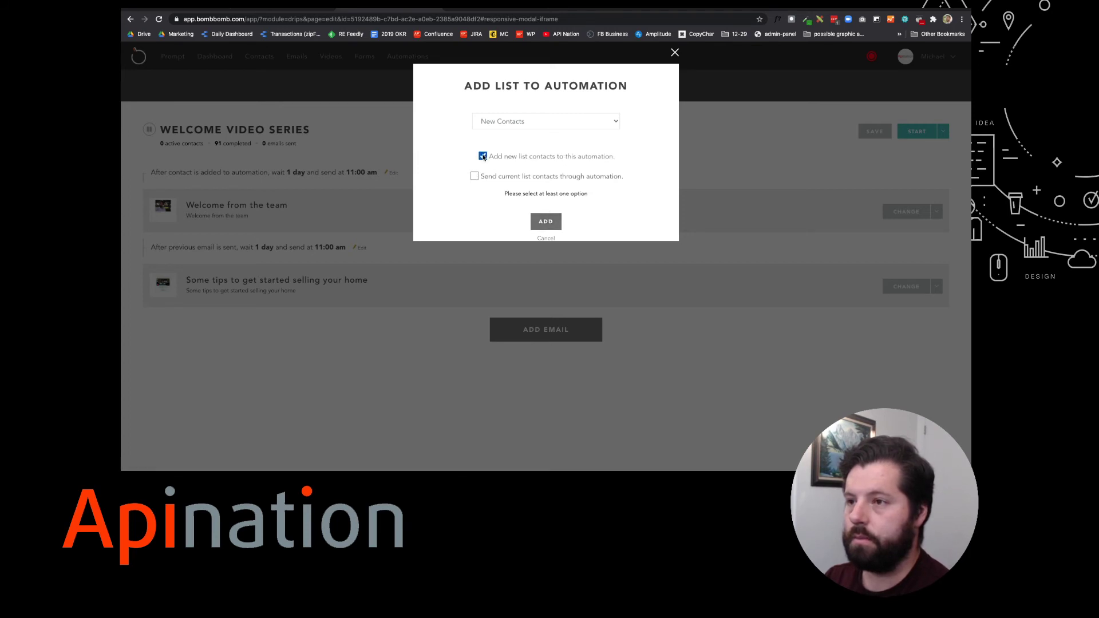
left_click(547, 223)
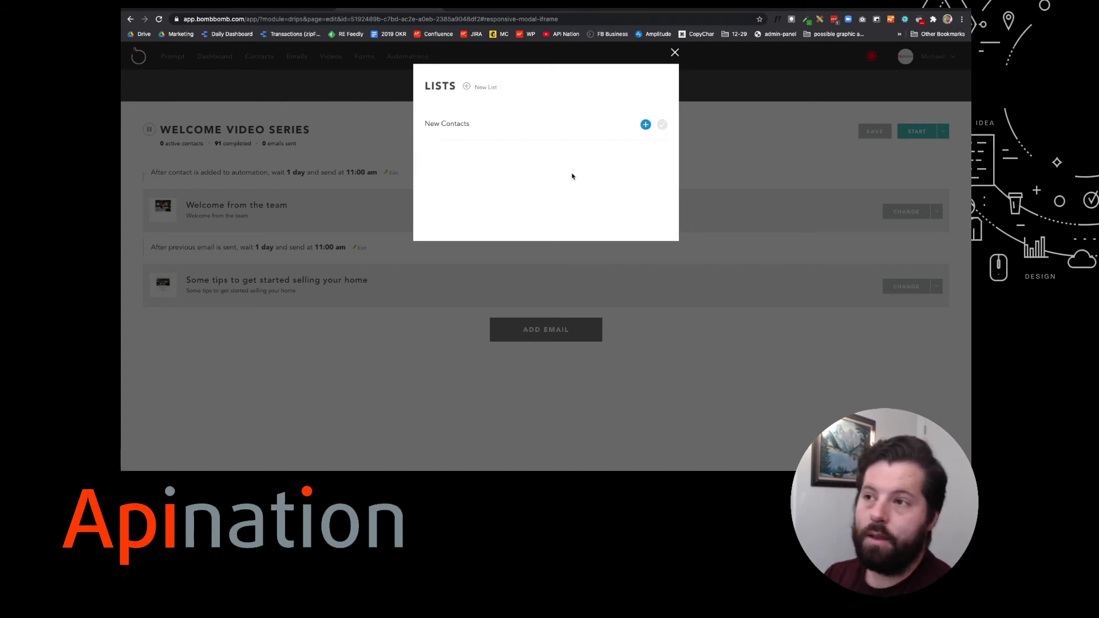
left_click(675, 53)
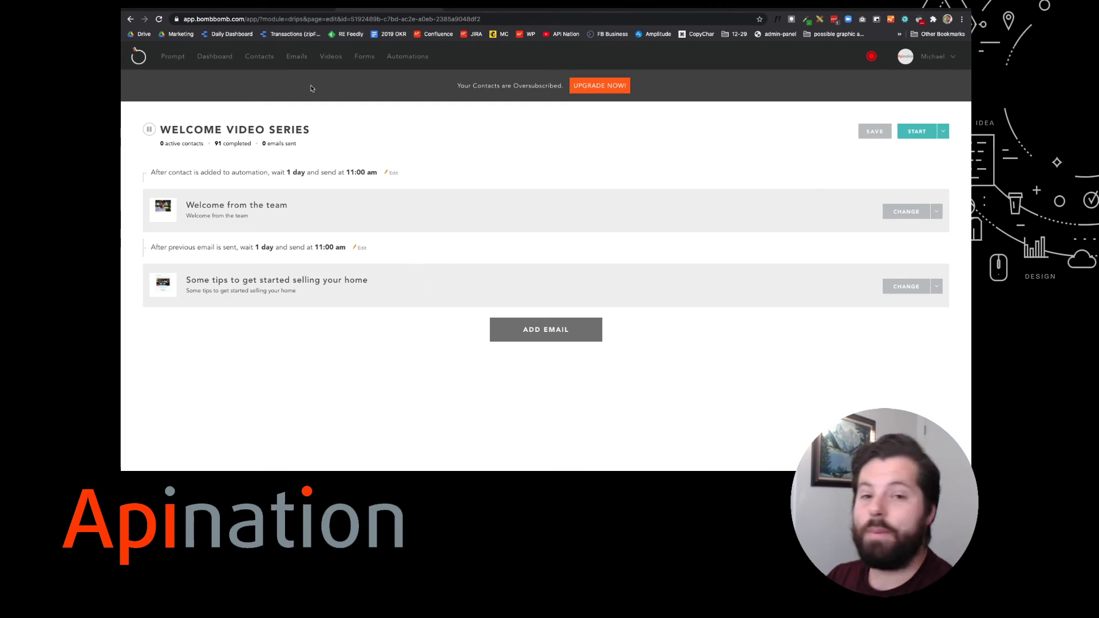
Step: Create a new email draft titled 'Video from #profile_first_name#' with an empty image-or-video block
left_click(297, 56)
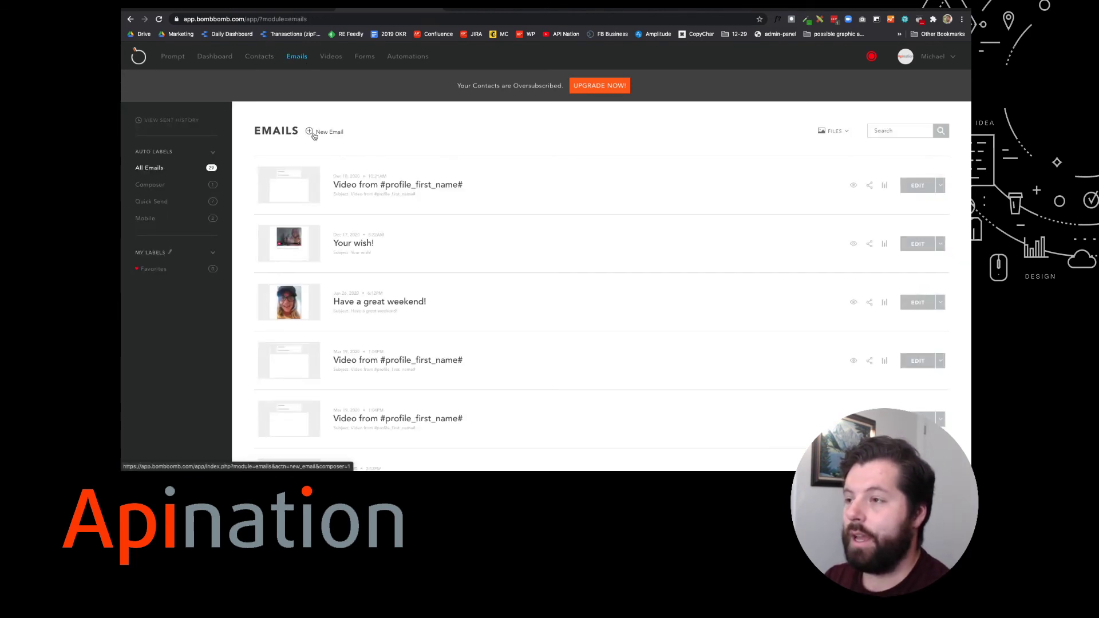
left_click(313, 135)
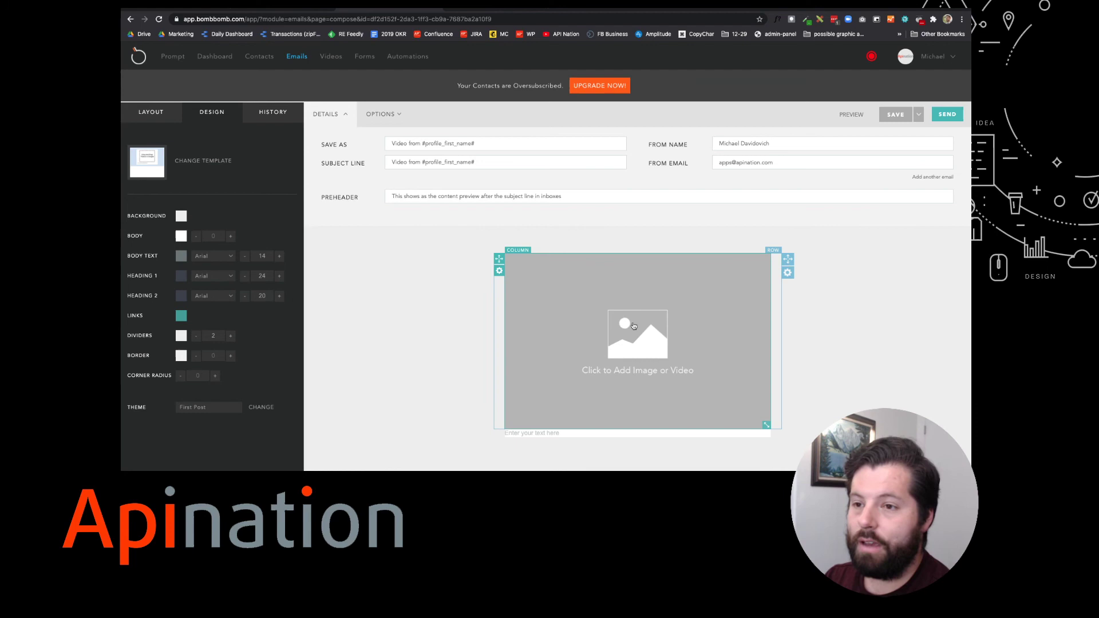
scroll(634, 325, "down", 5)
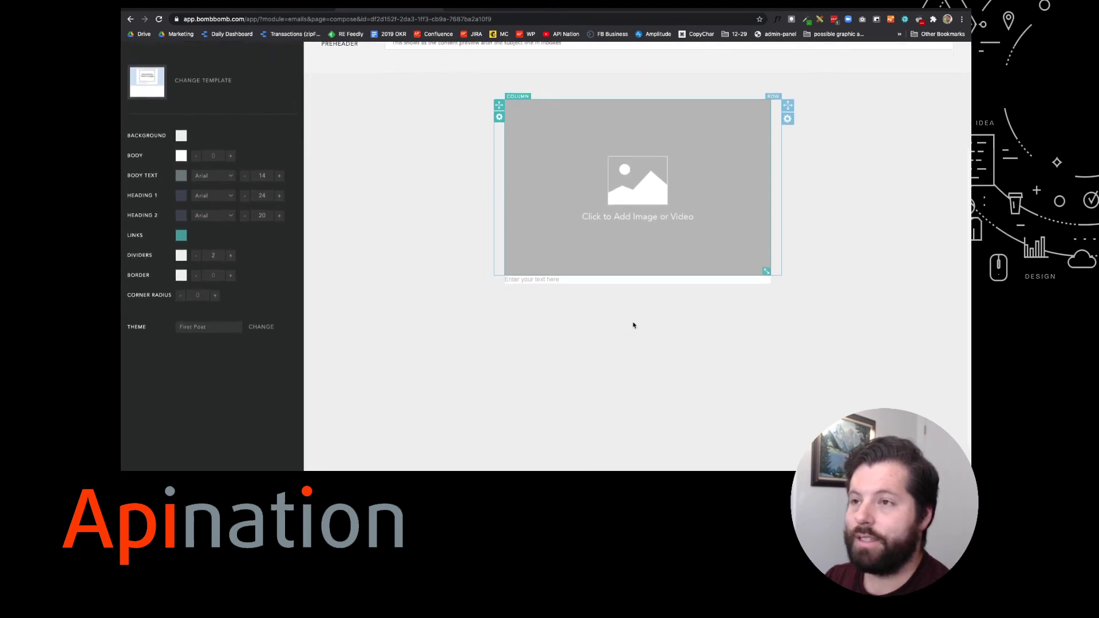
scroll(607, 270, "up", 5)
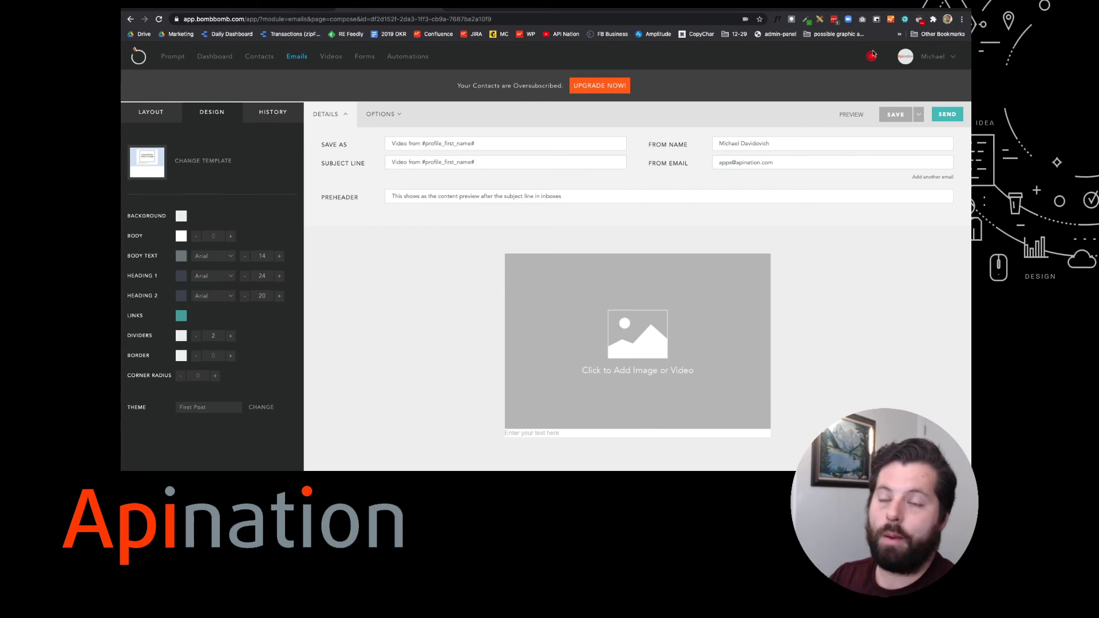
Step: Start a quick-send video email addressed to List: New Contacts
left_click(872, 57)
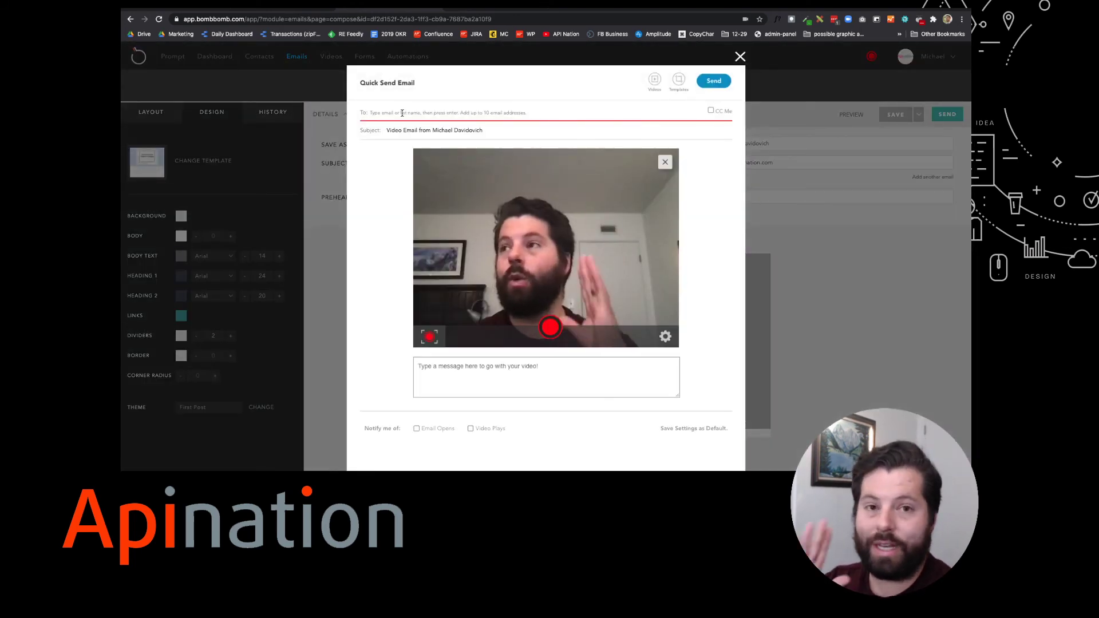
left_click(402, 113)
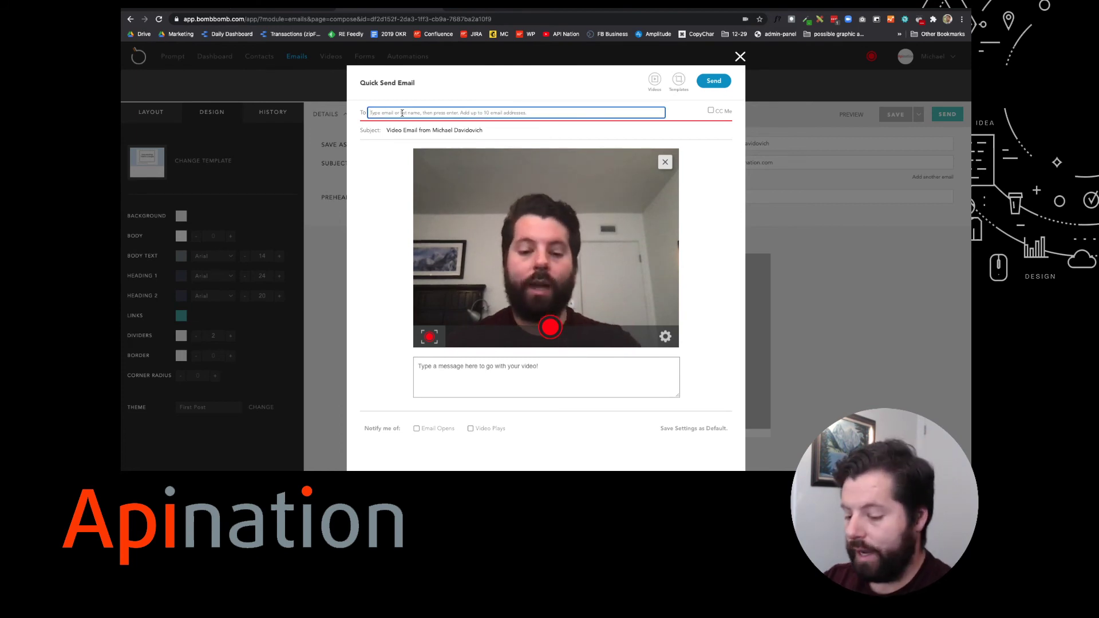
type("new")
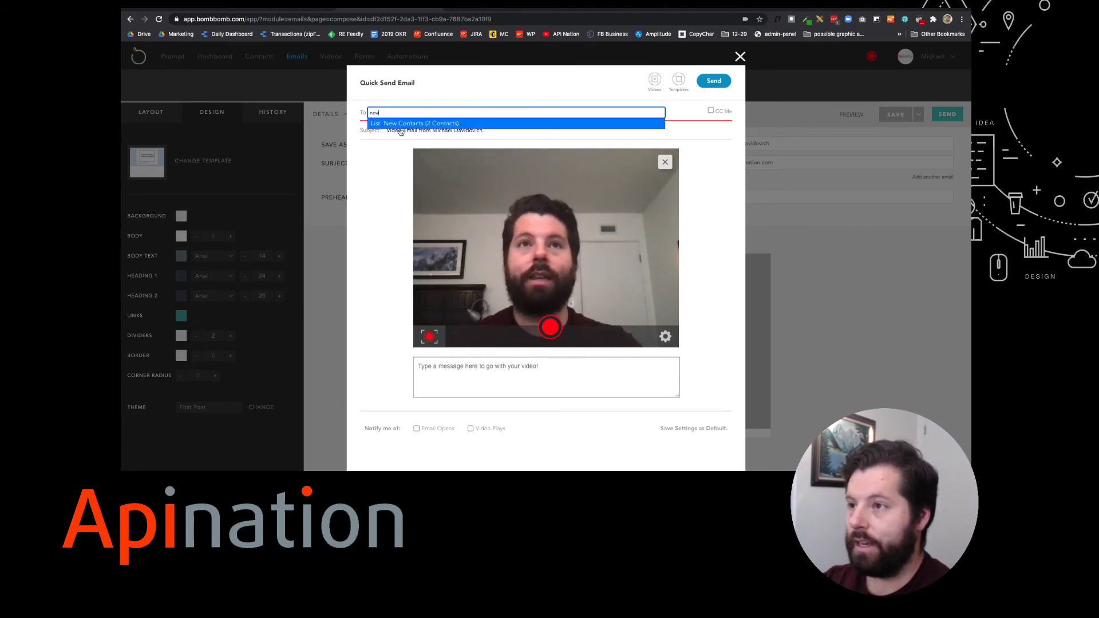
left_click(402, 125)
Step: Record a short video message, then return to the Seller contact in Follow Up Boss
left_click(549, 339)
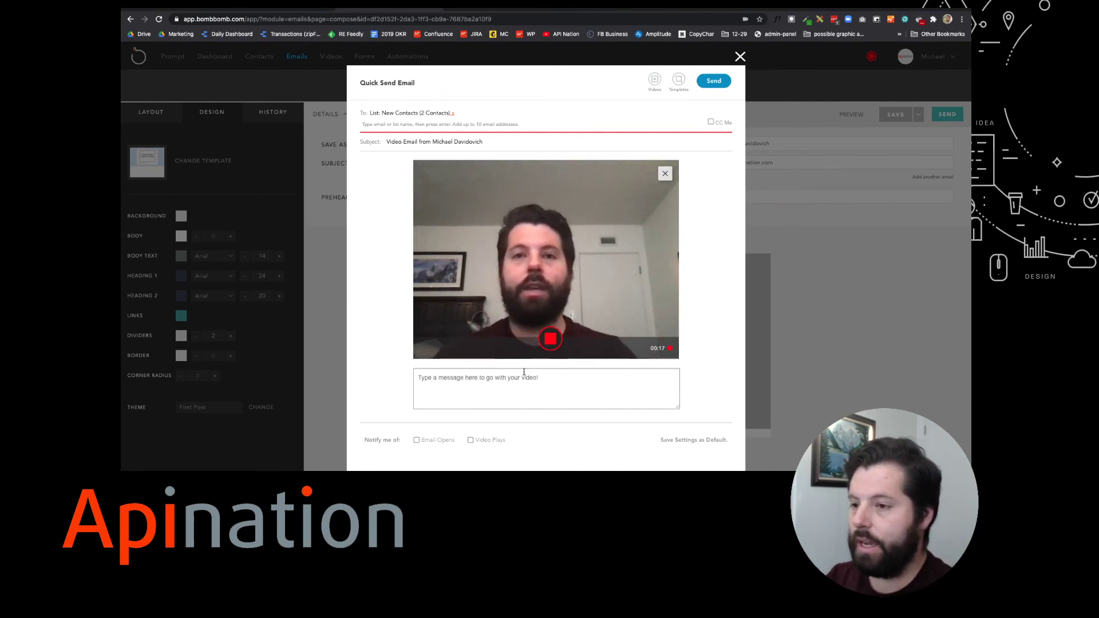
left_click(549, 340)
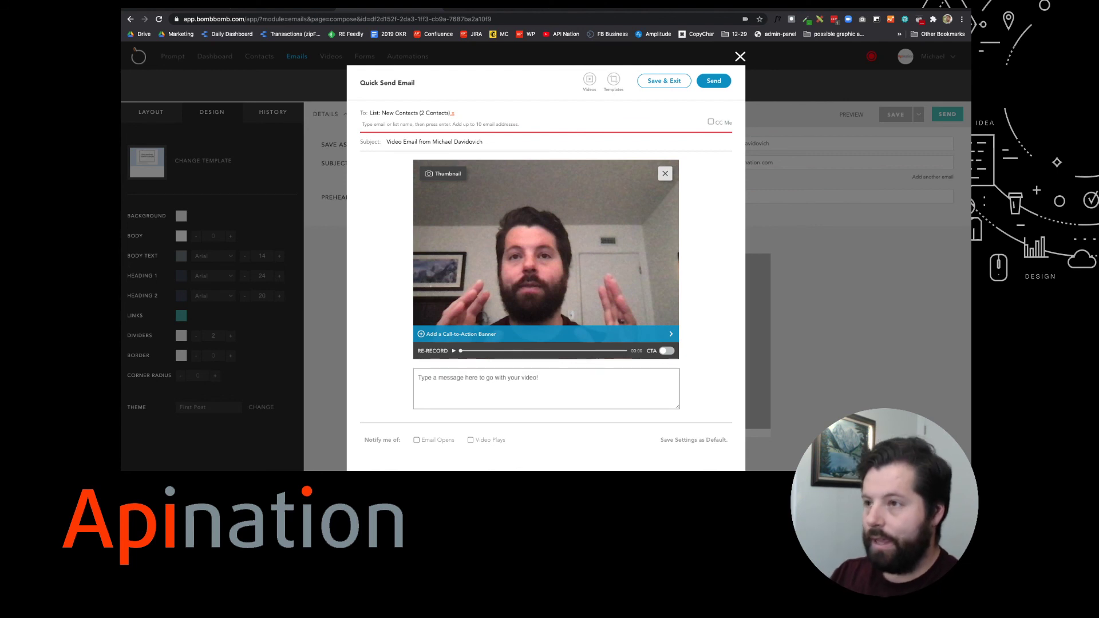
left_click(172, 8)
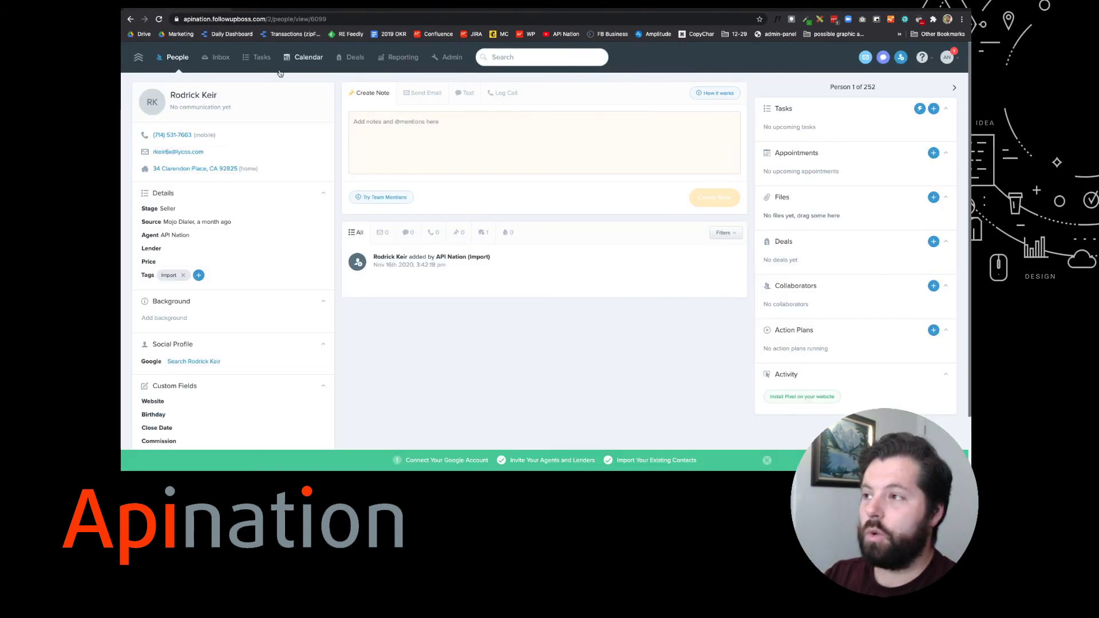